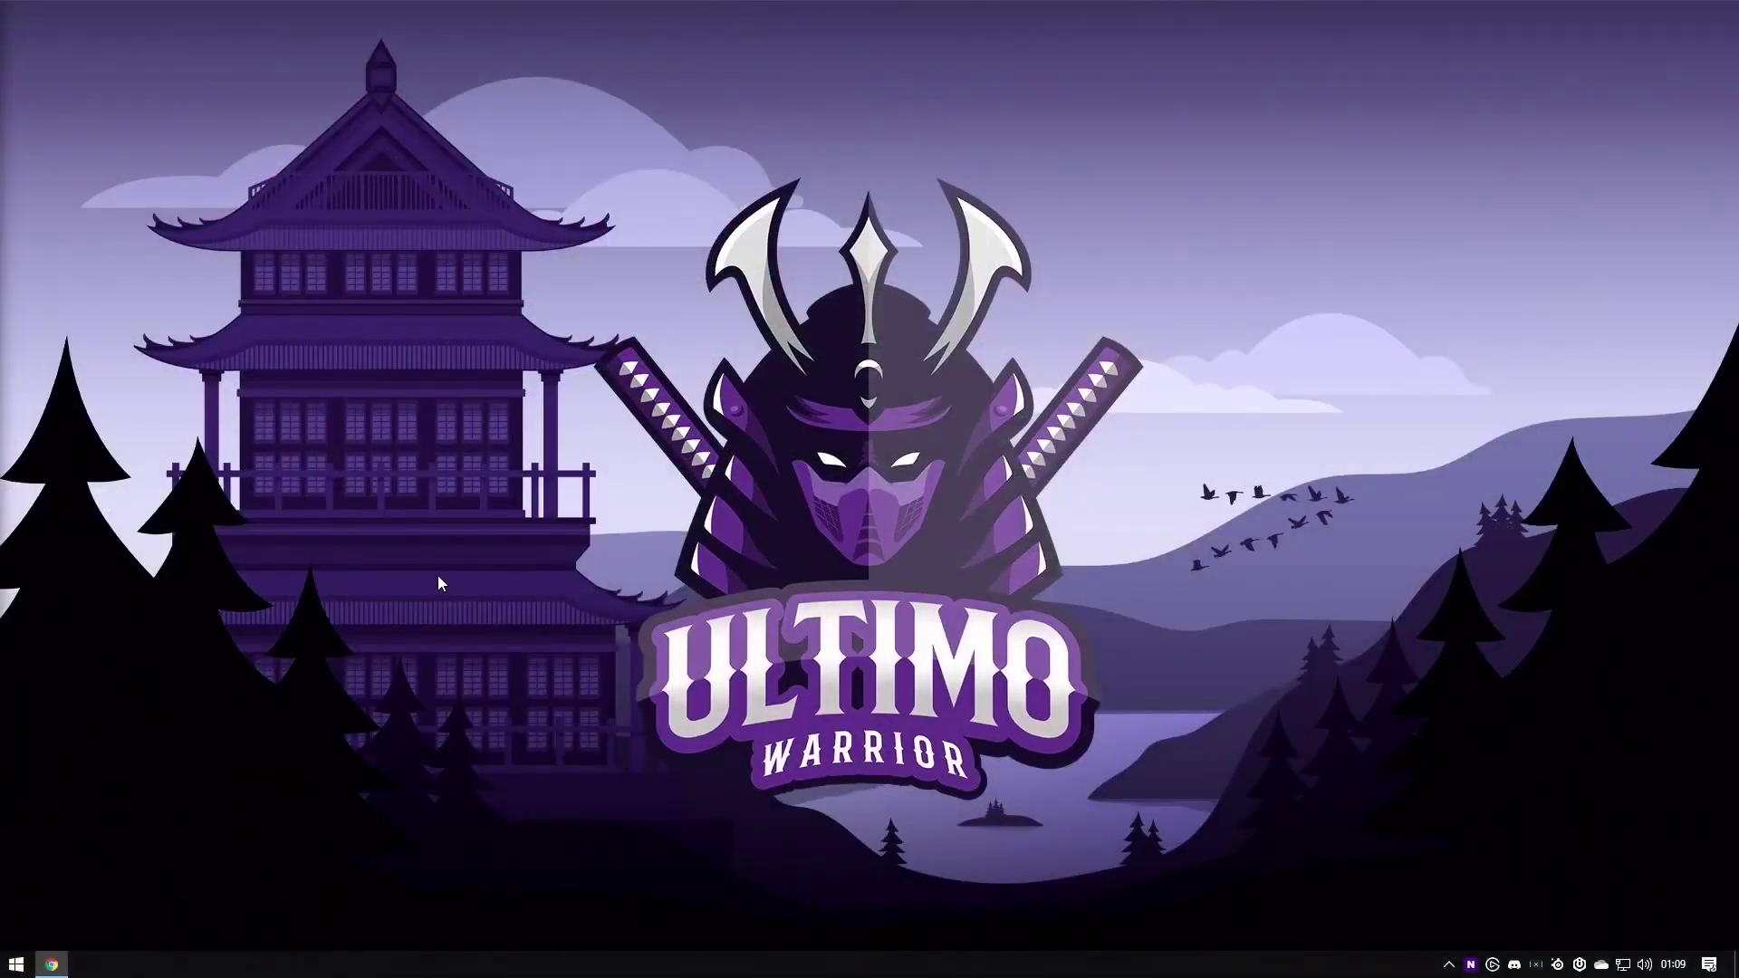
# From the Google results for obs, go to the OBS website and download the Windows installer
pyautogui.click(52, 965)
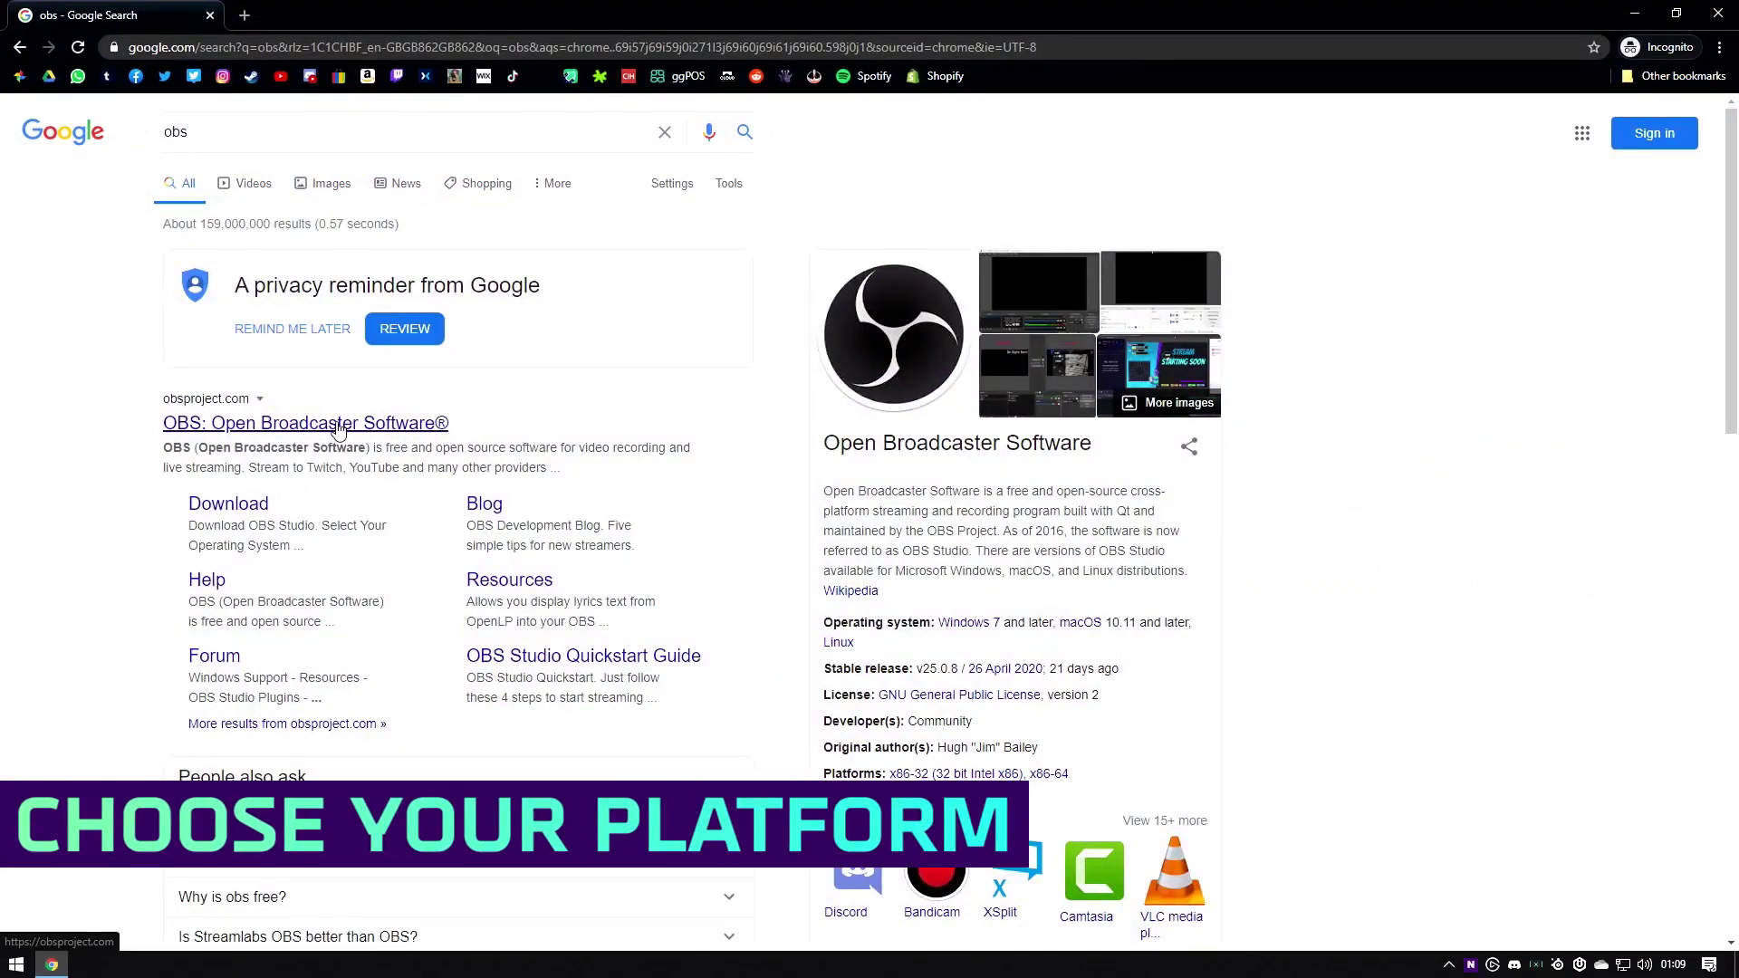
pyautogui.click(265, 431)
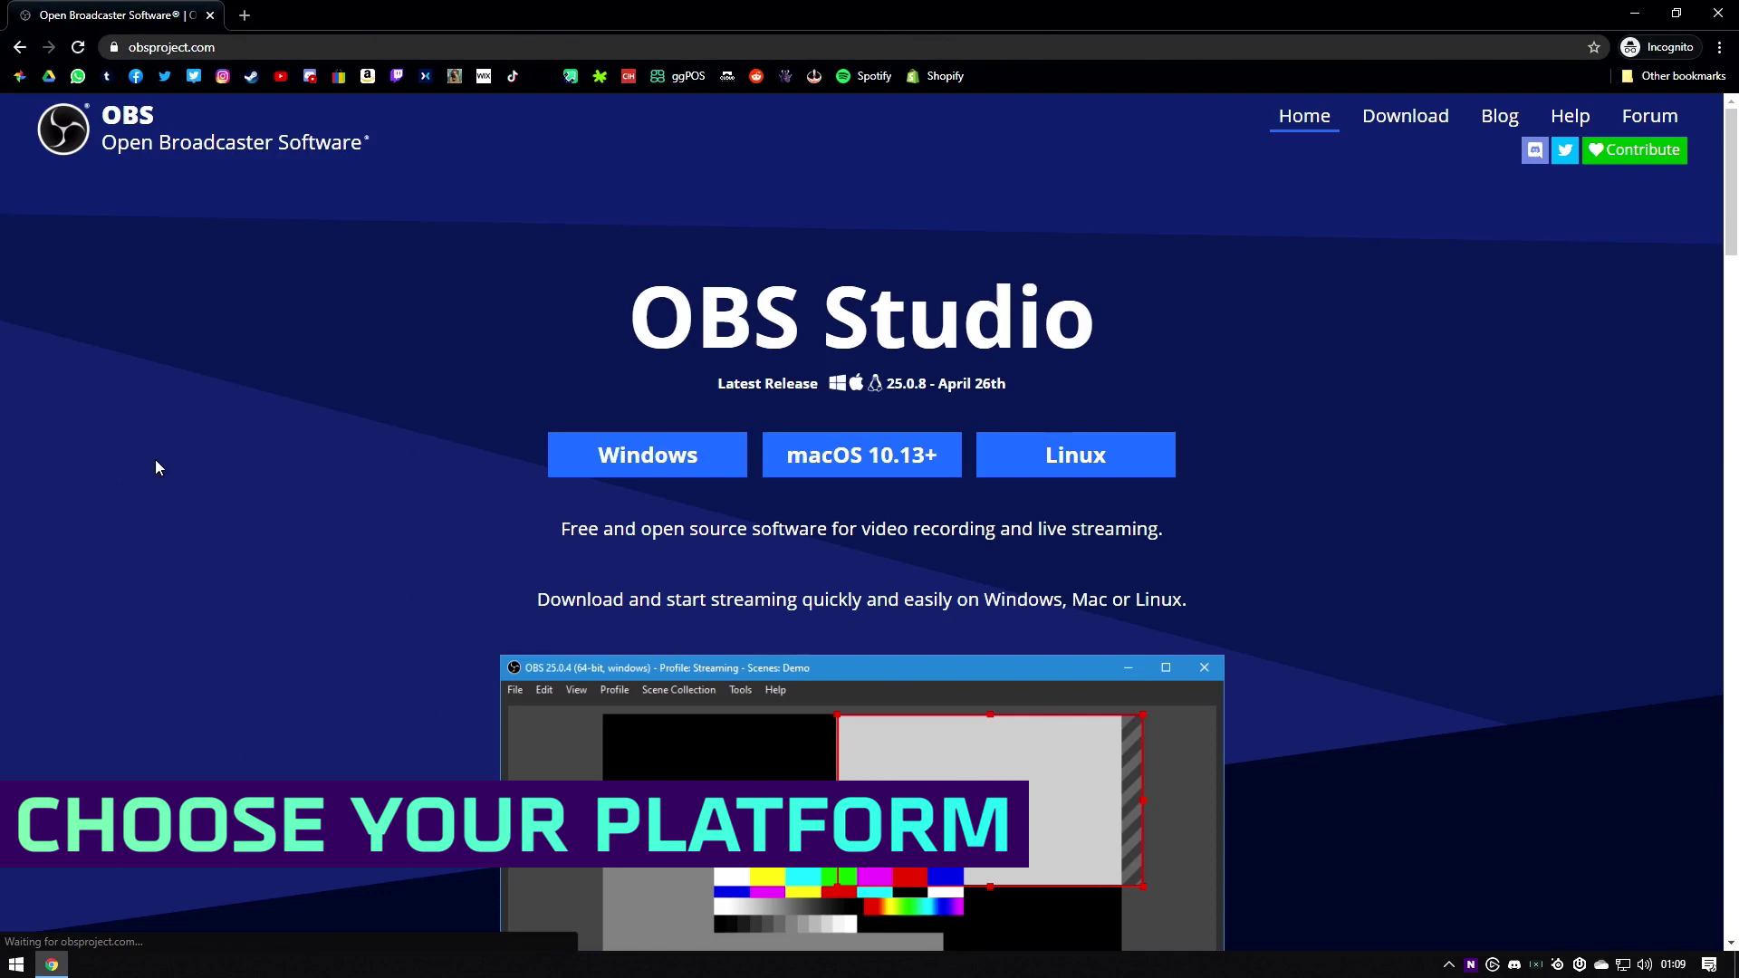
pyautogui.click(645, 454)
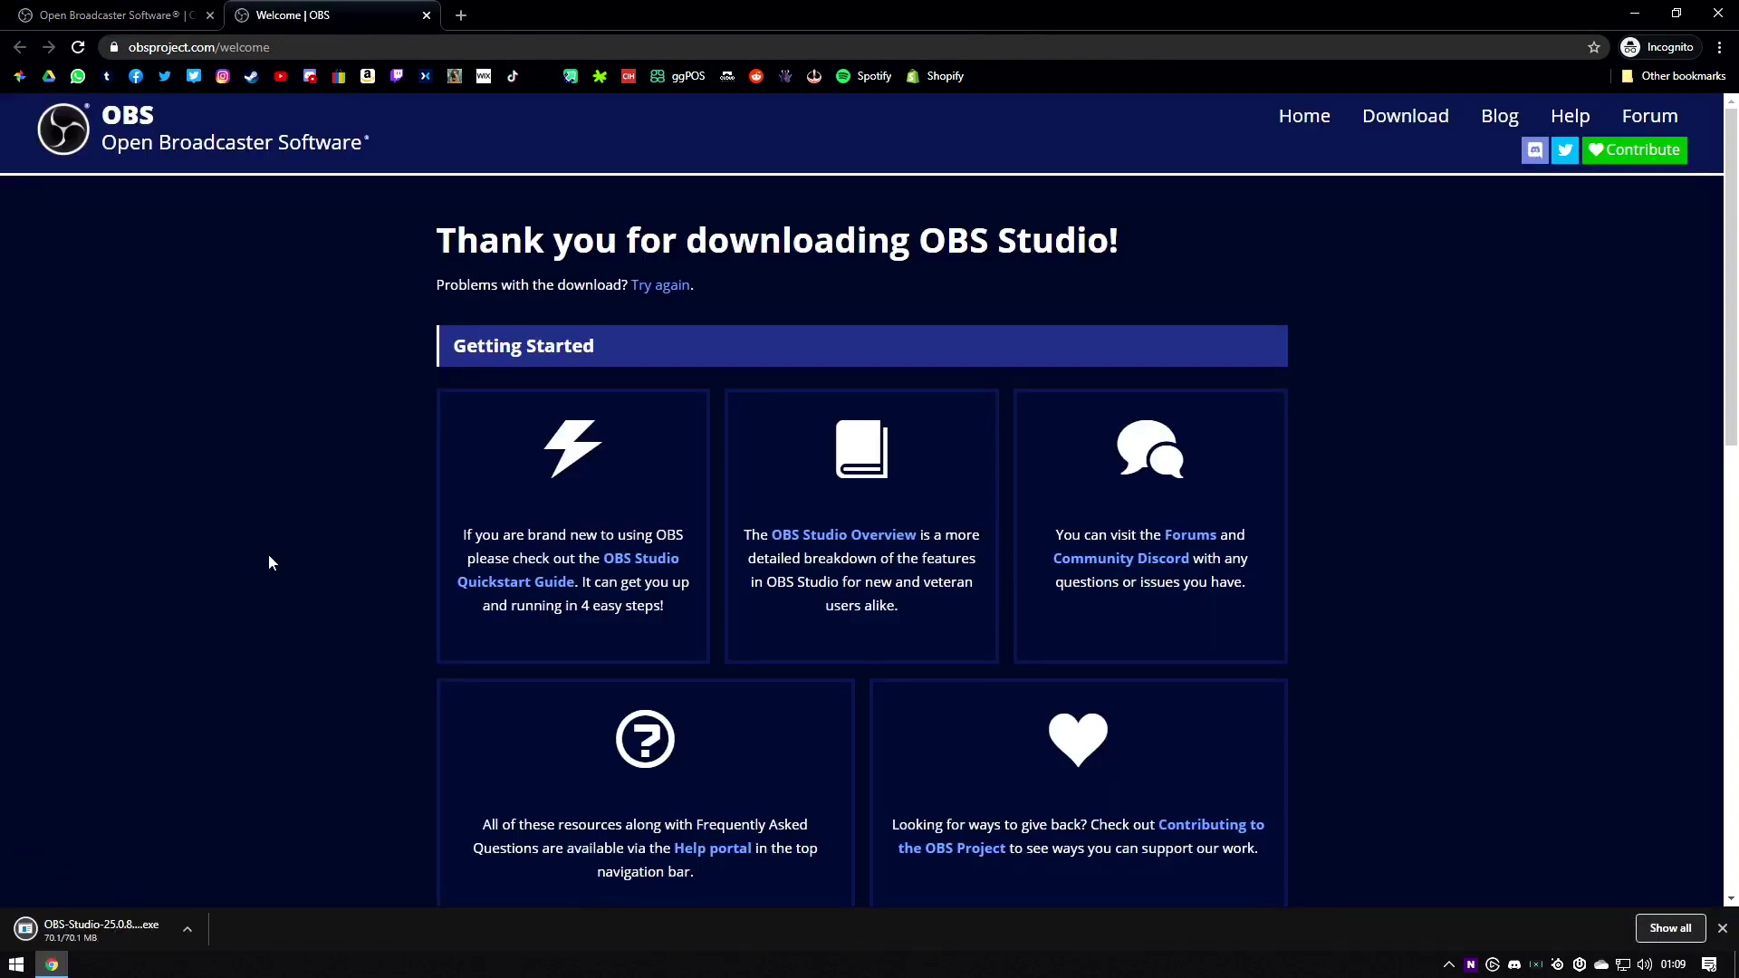
# Install OBS Studio 25.0.8 into the default C:\Program Files\obs-studio folder and launch it
pyautogui.click(50, 933)
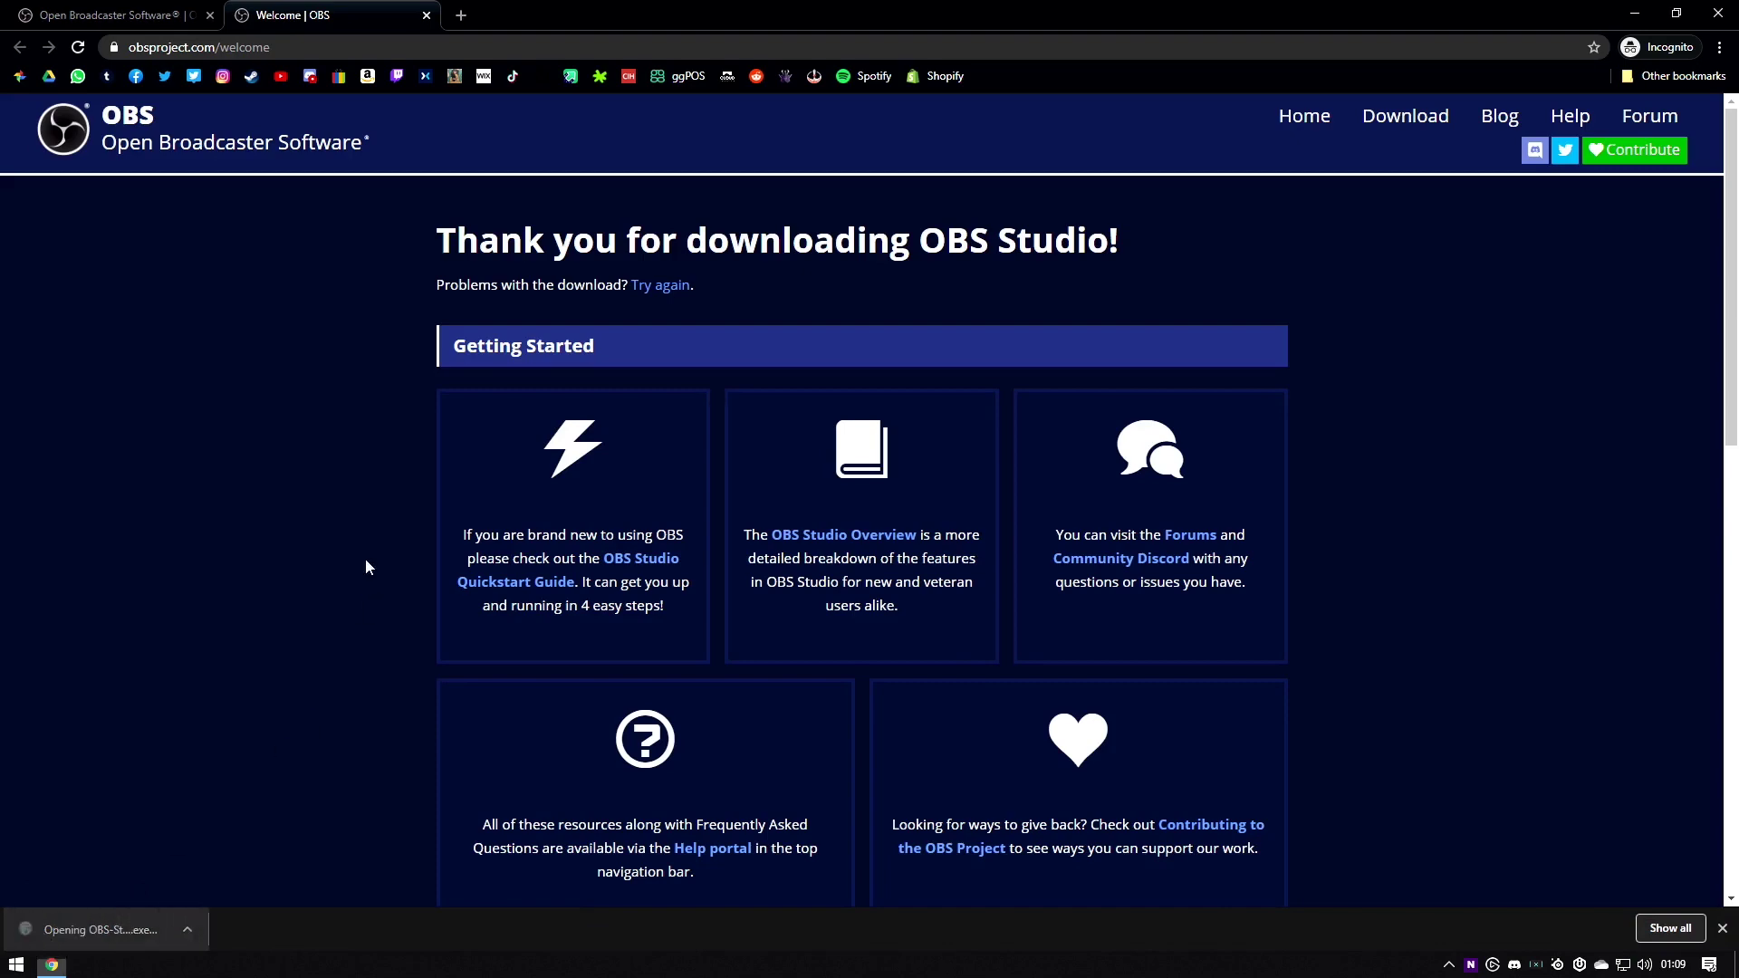
pyautogui.press('Return')
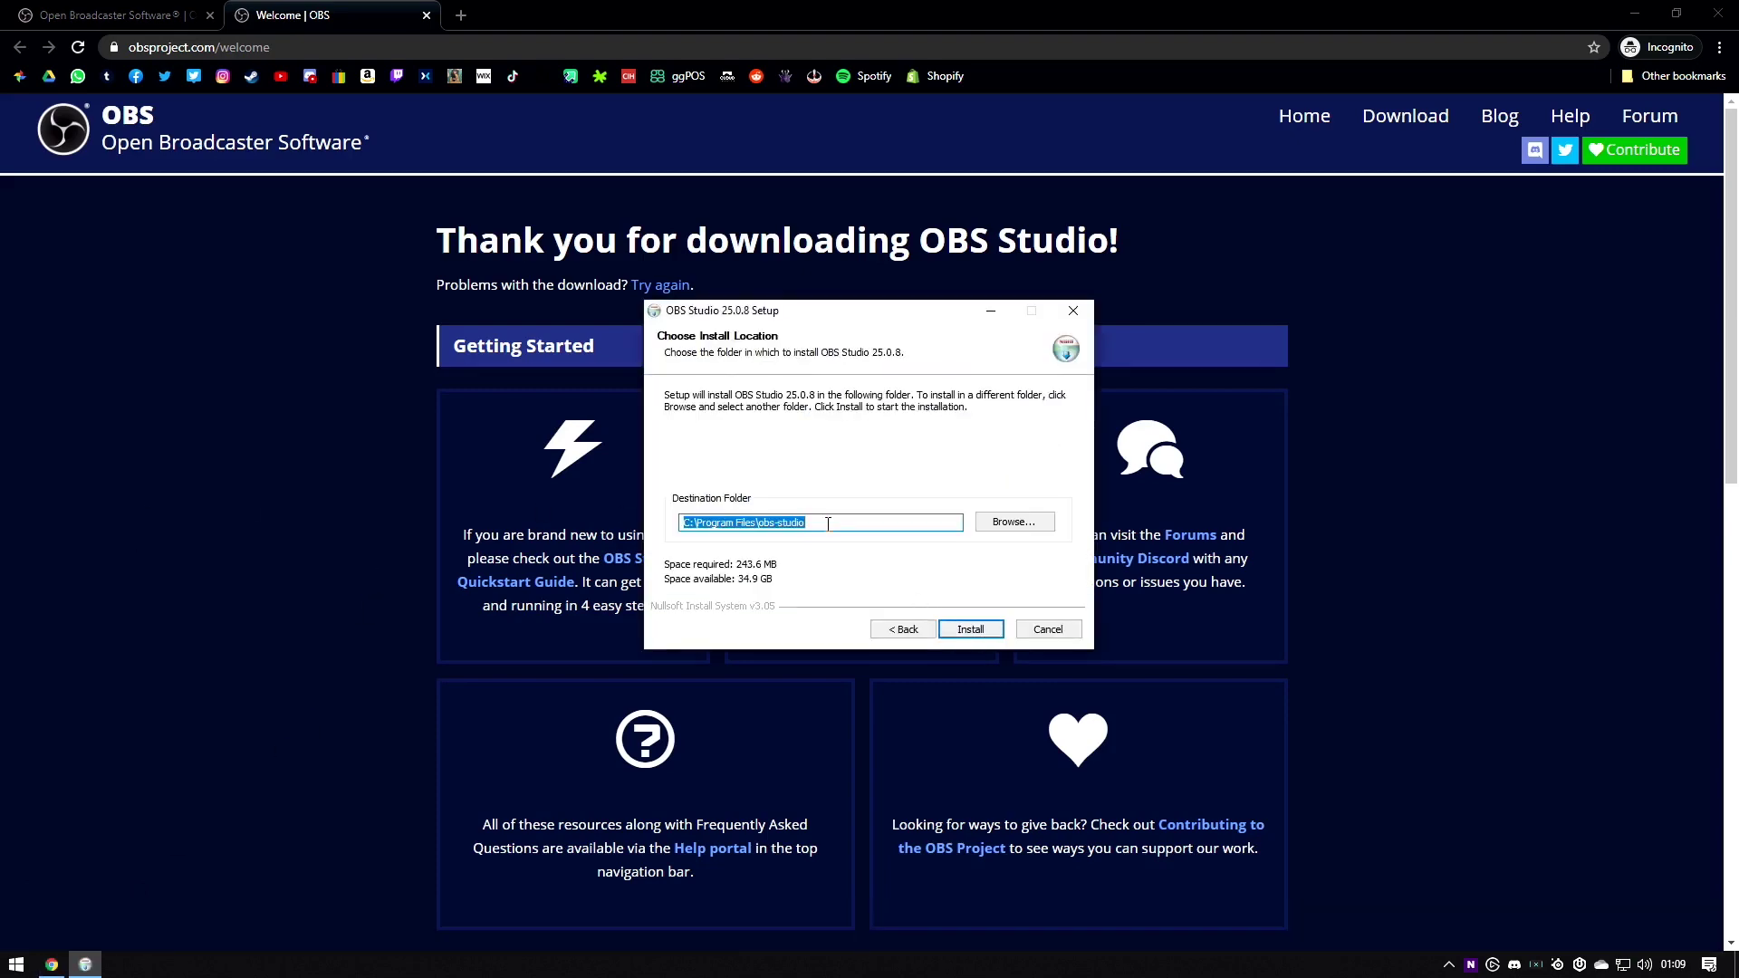
pyautogui.click(825, 522)
pyautogui.click(970, 631)
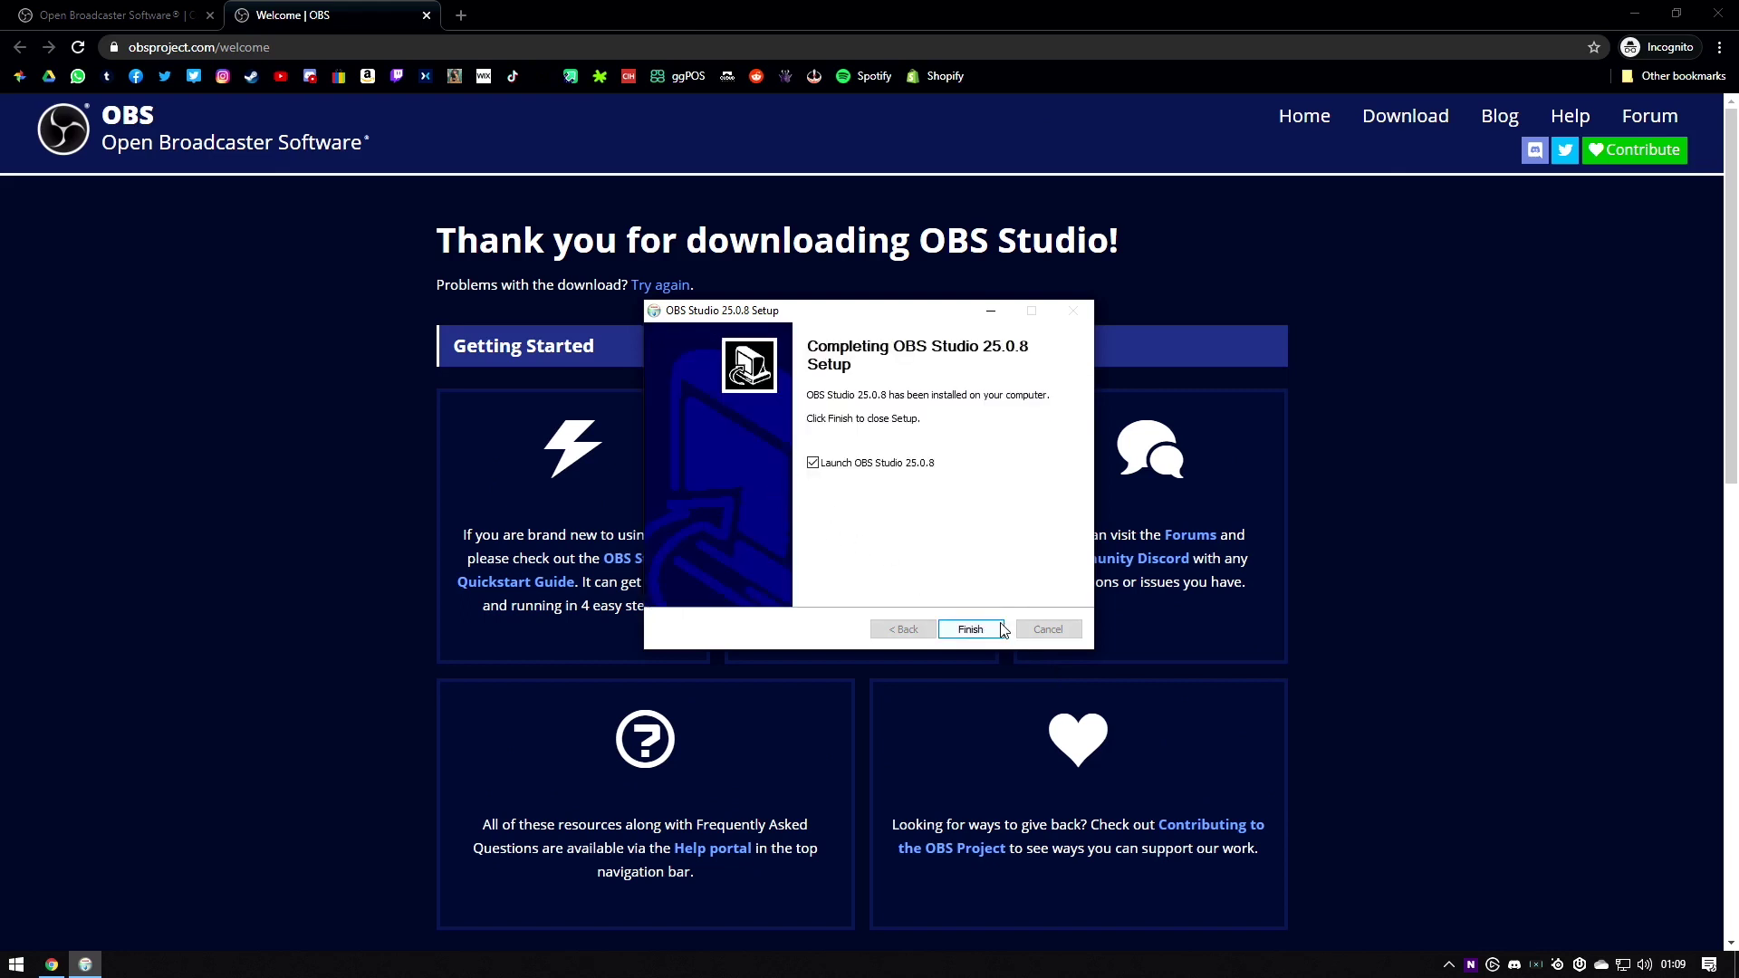
pyautogui.click(970, 630)
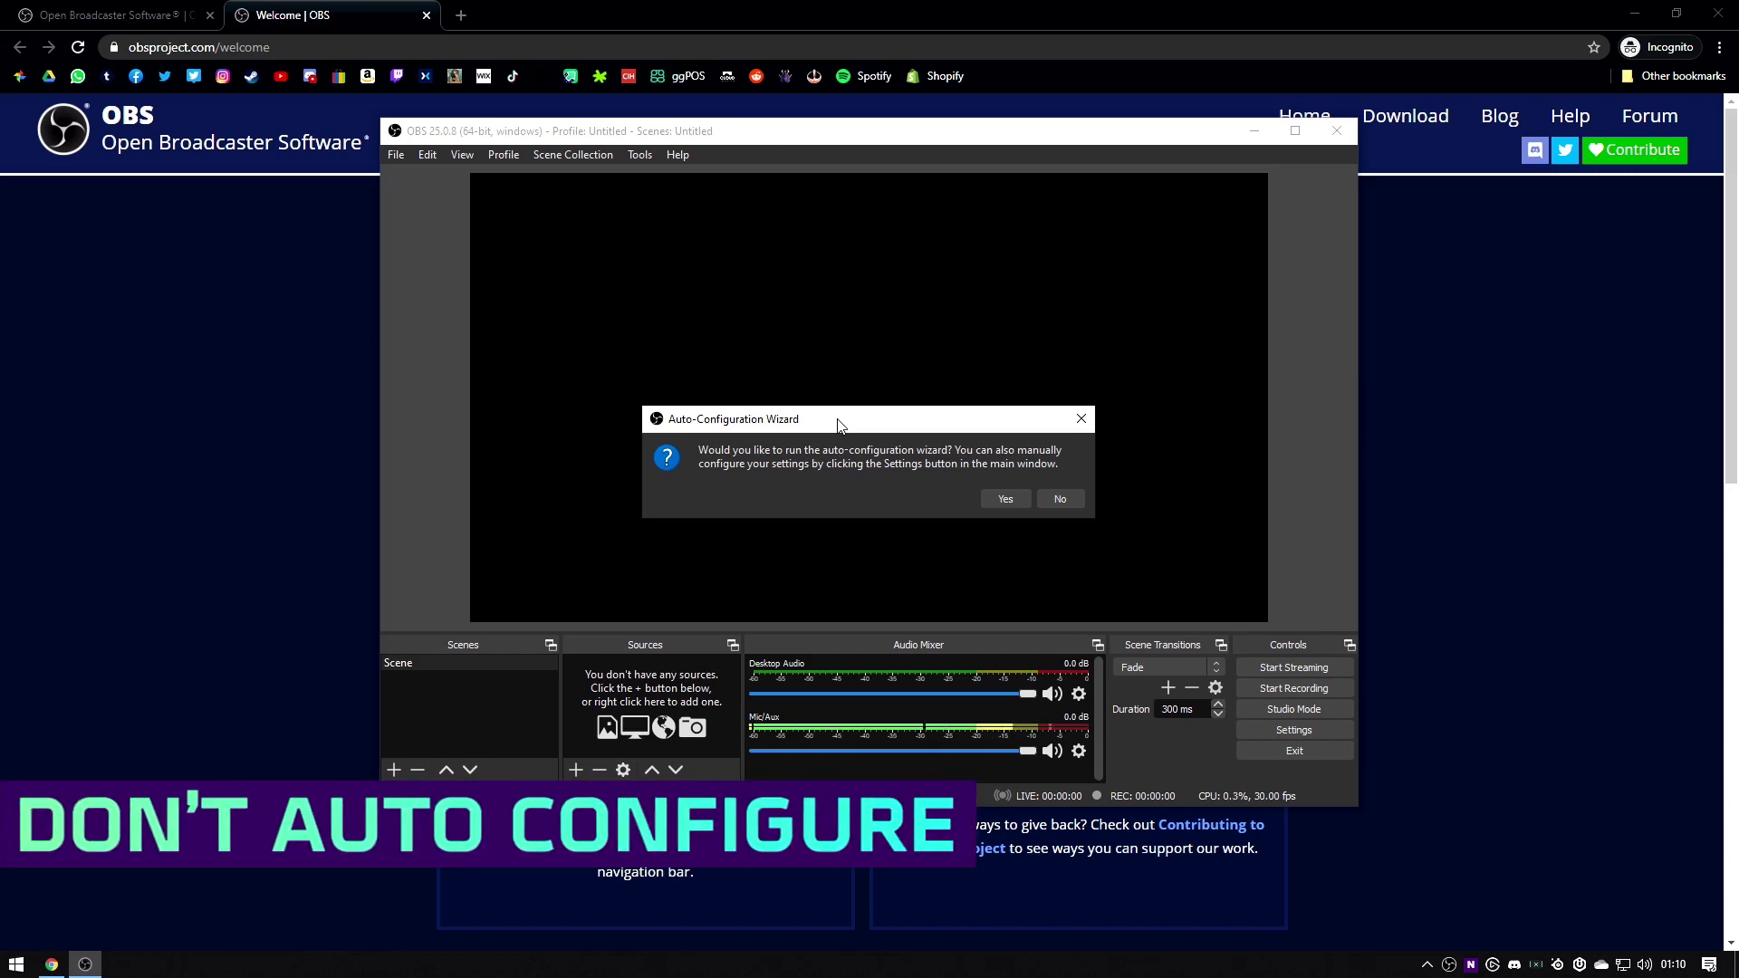
# Decline the Auto-Configuration Wizard and dismiss the message about rerunning it
pyautogui.click(1062, 498)
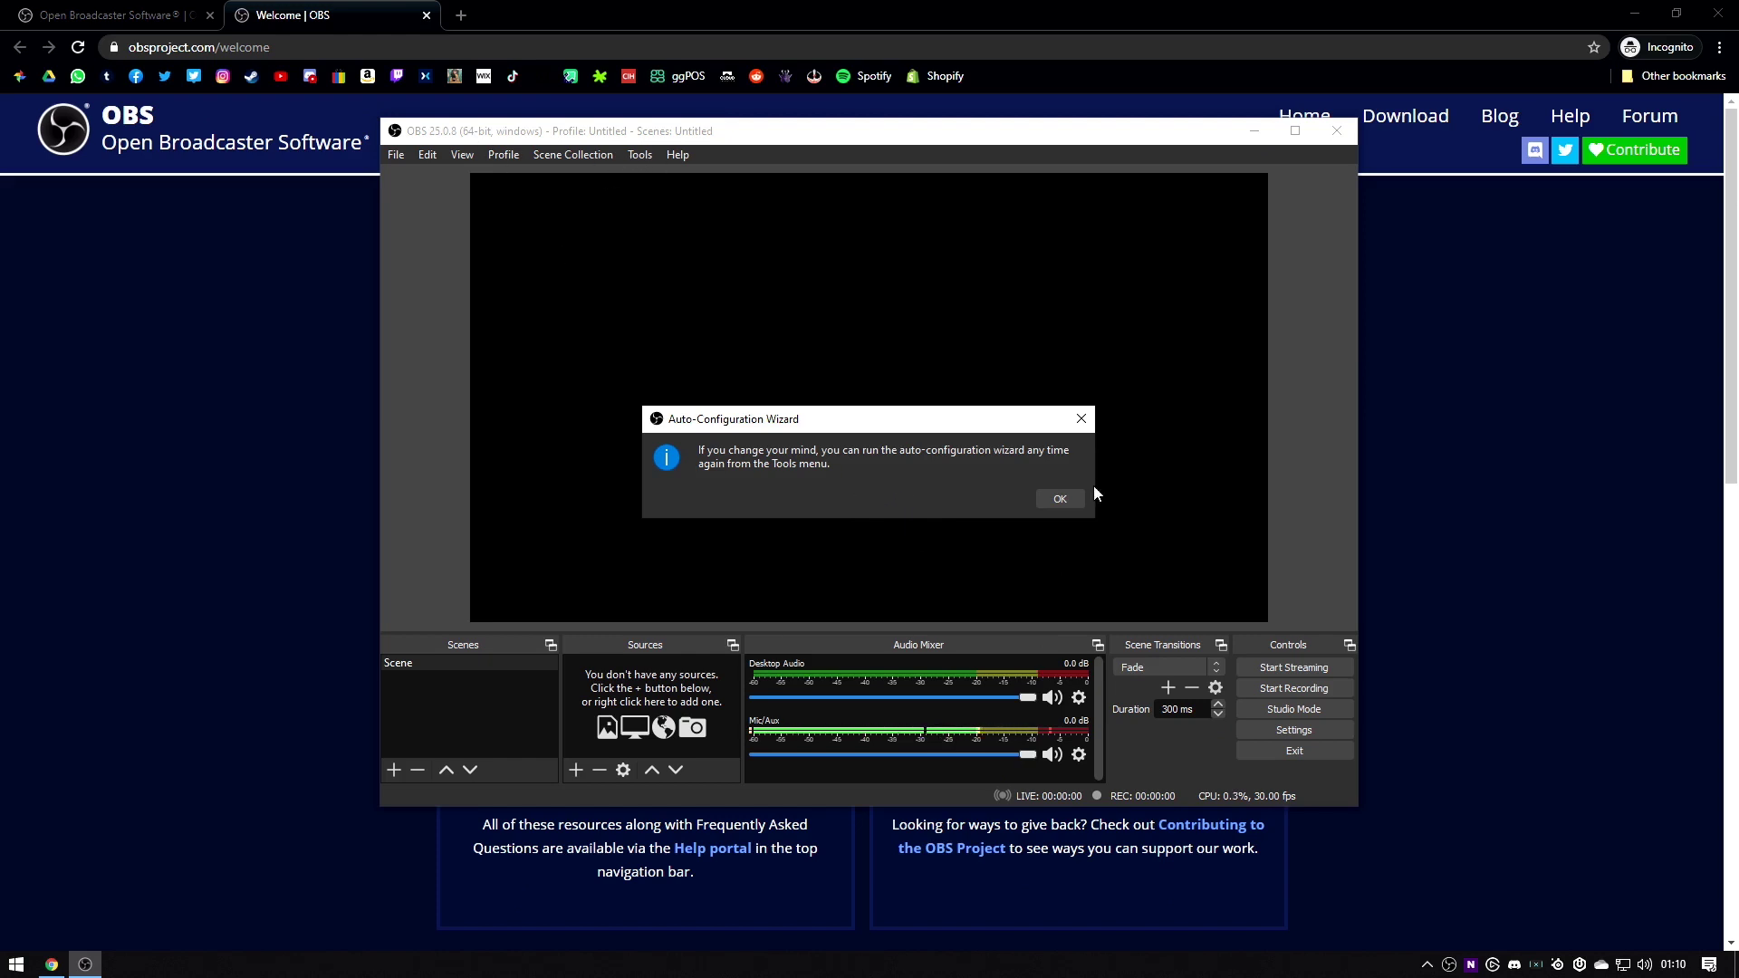
pyautogui.click(1056, 499)
# Maximize OBS, raise the dock splitter to shrink the preview, and select the default Scene
pyautogui.click(1295, 131)
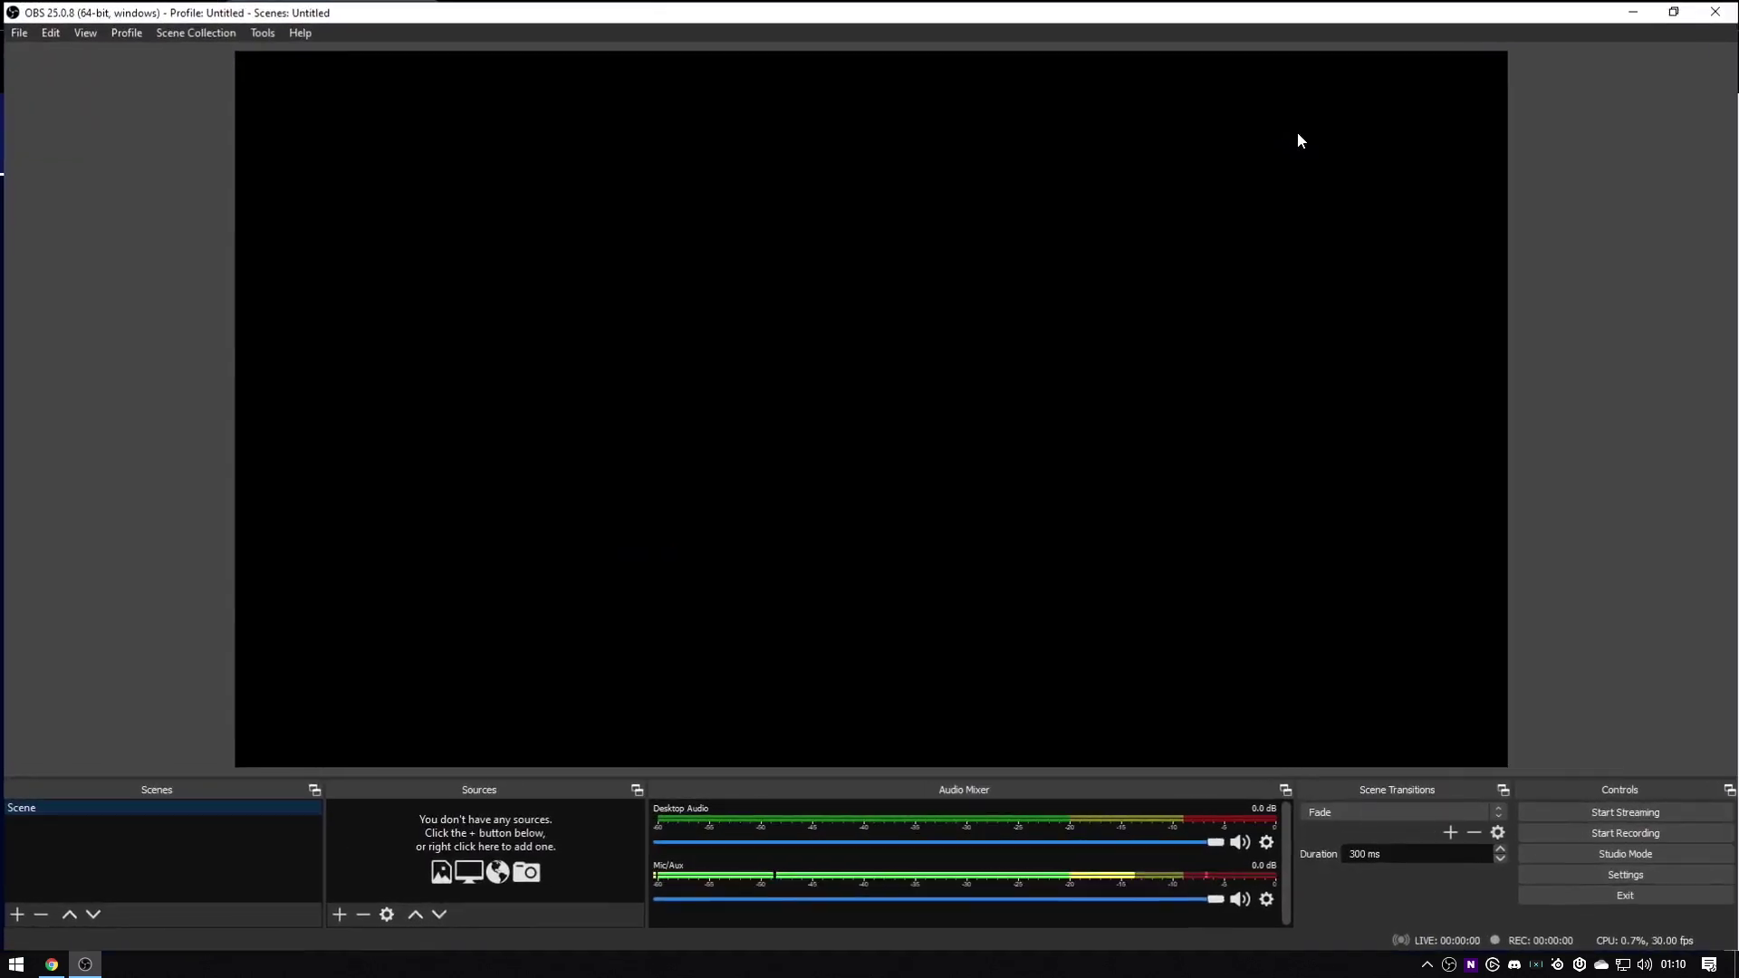
pyautogui.moveTo(807, 774); pyautogui.dragTo(834, 670)
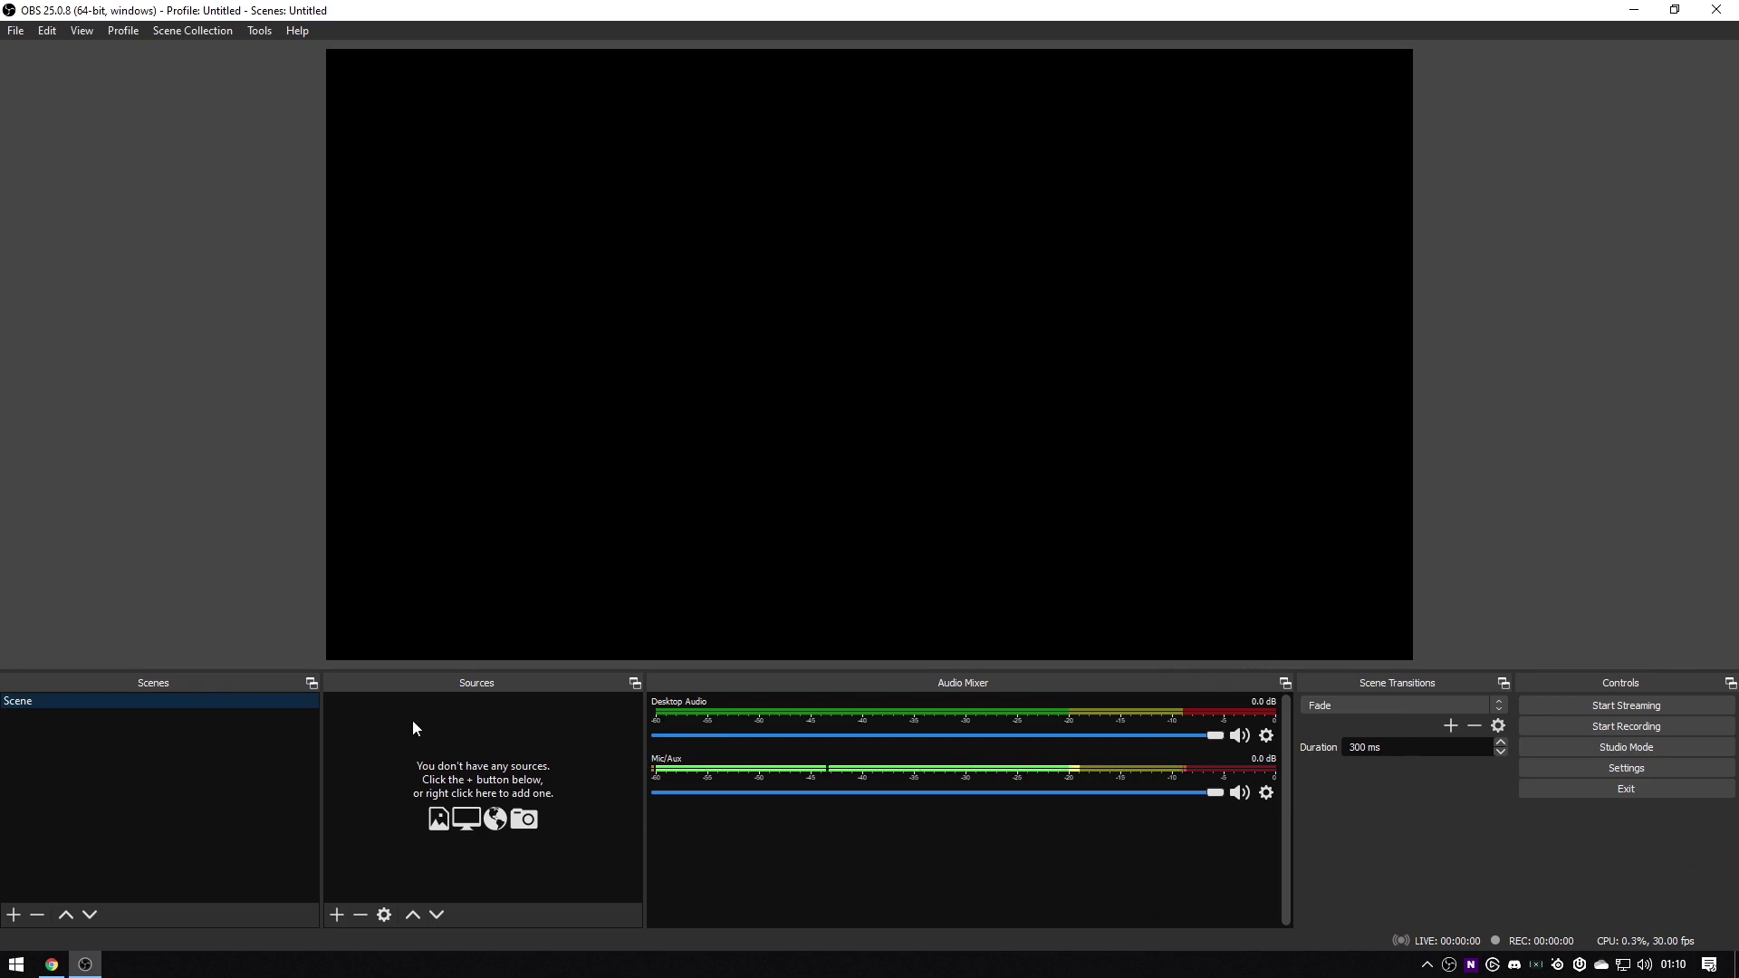
pyautogui.click(247, 759)
# Bring up OBS Settings from the File menu on the Output page and reposition the dialog
pyautogui.click(17, 31)
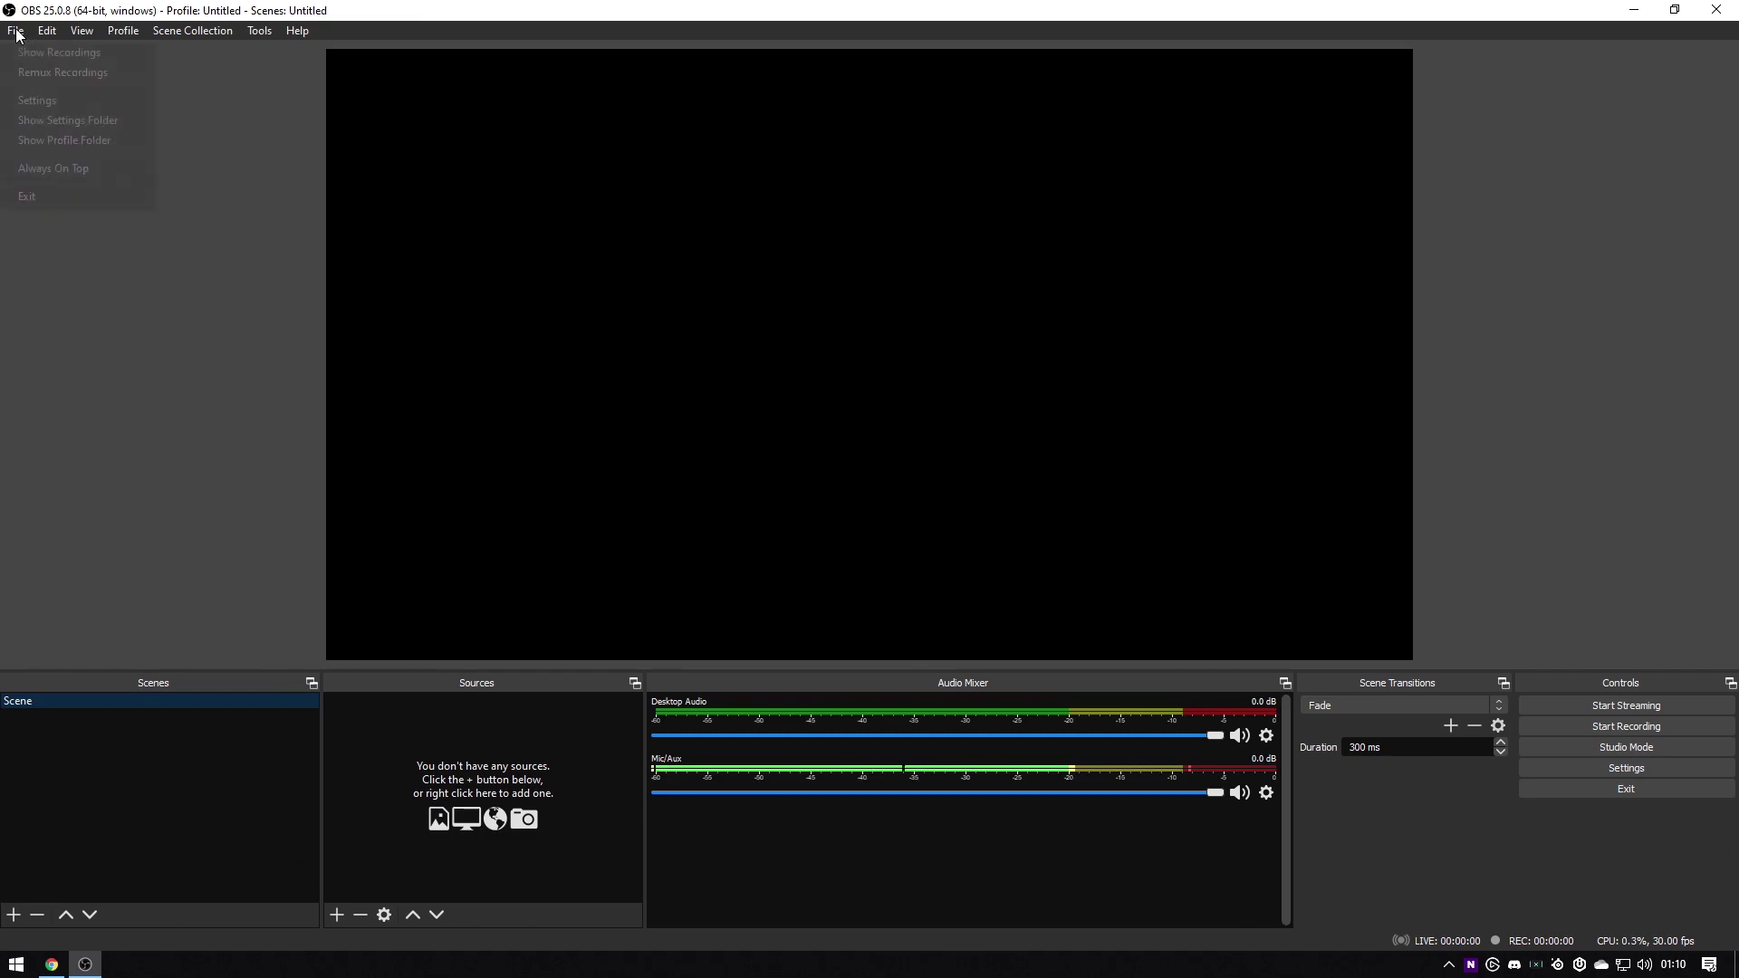
pyautogui.click(47, 100)
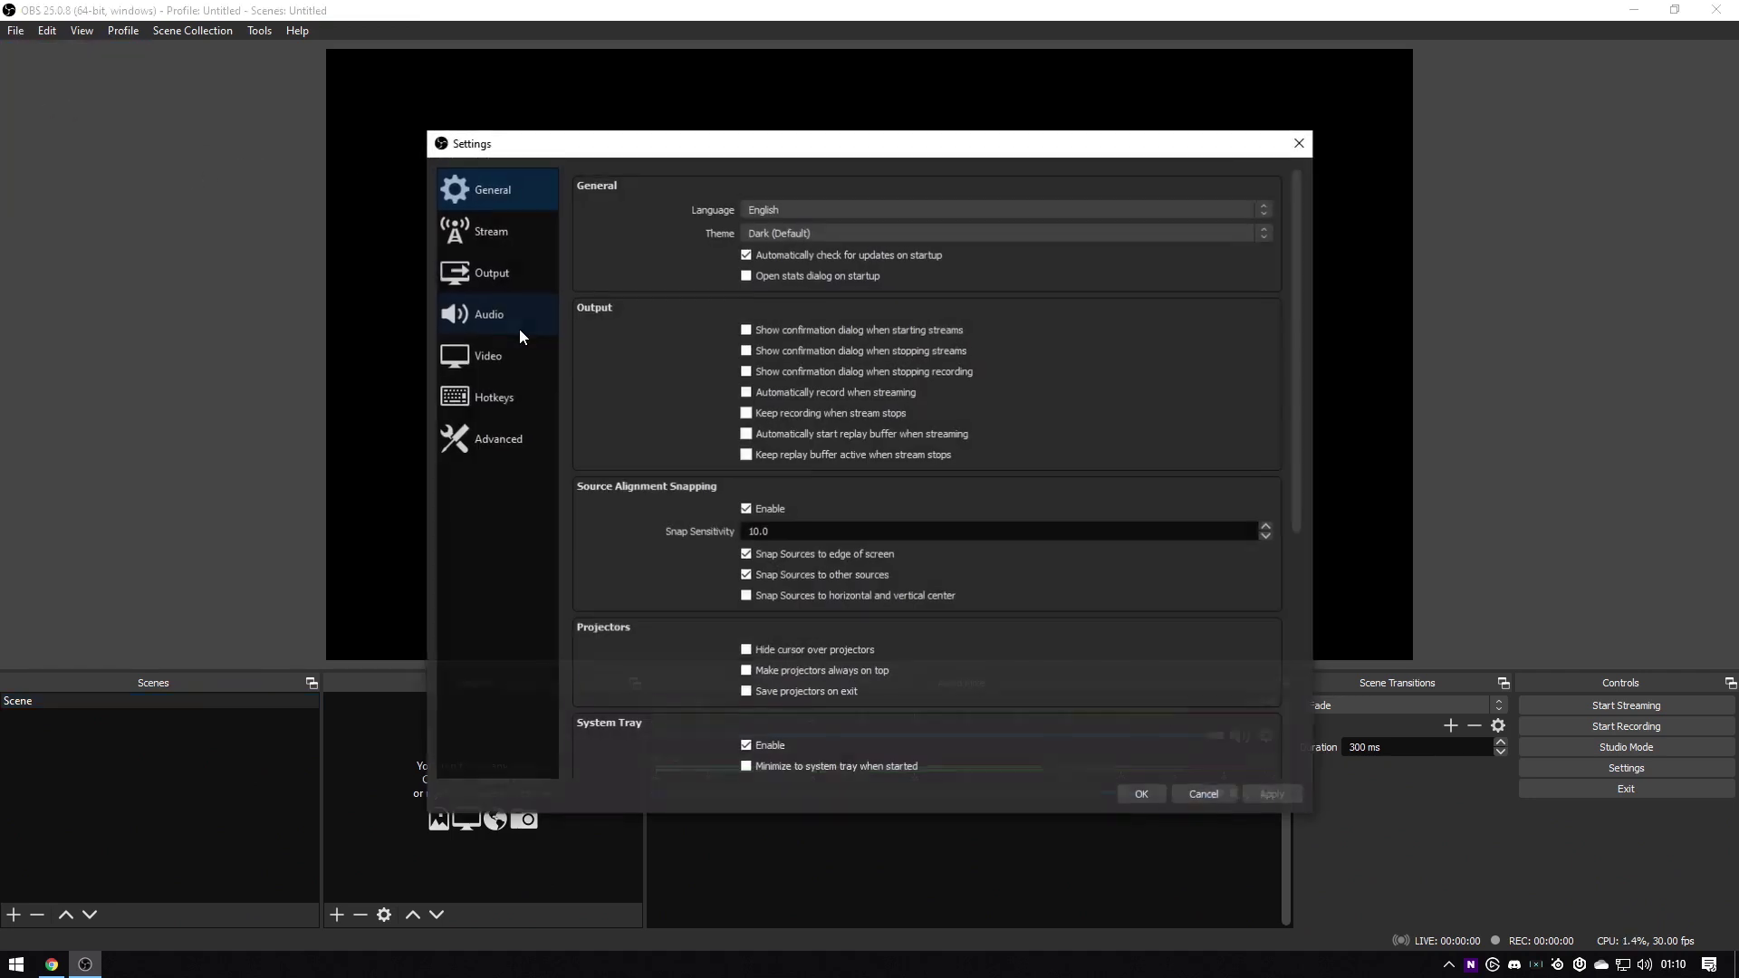
pyautogui.click(477, 277)
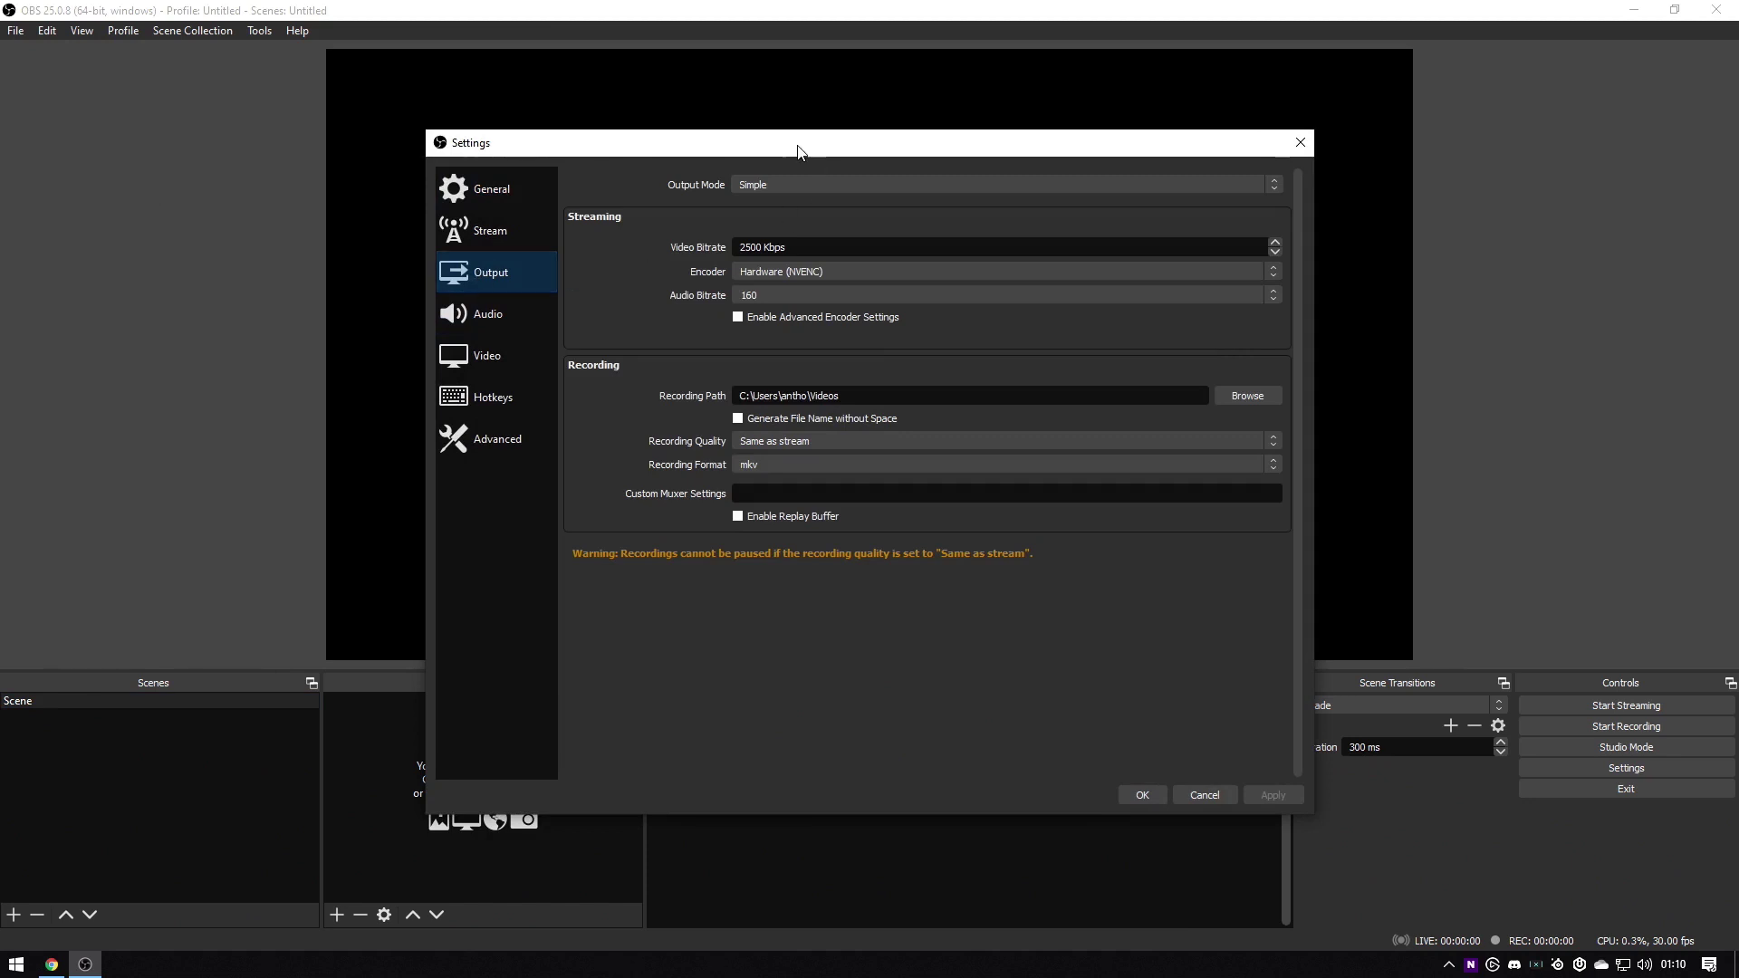
pyautogui.moveTo(801, 151); pyautogui.dragTo(759, 145)
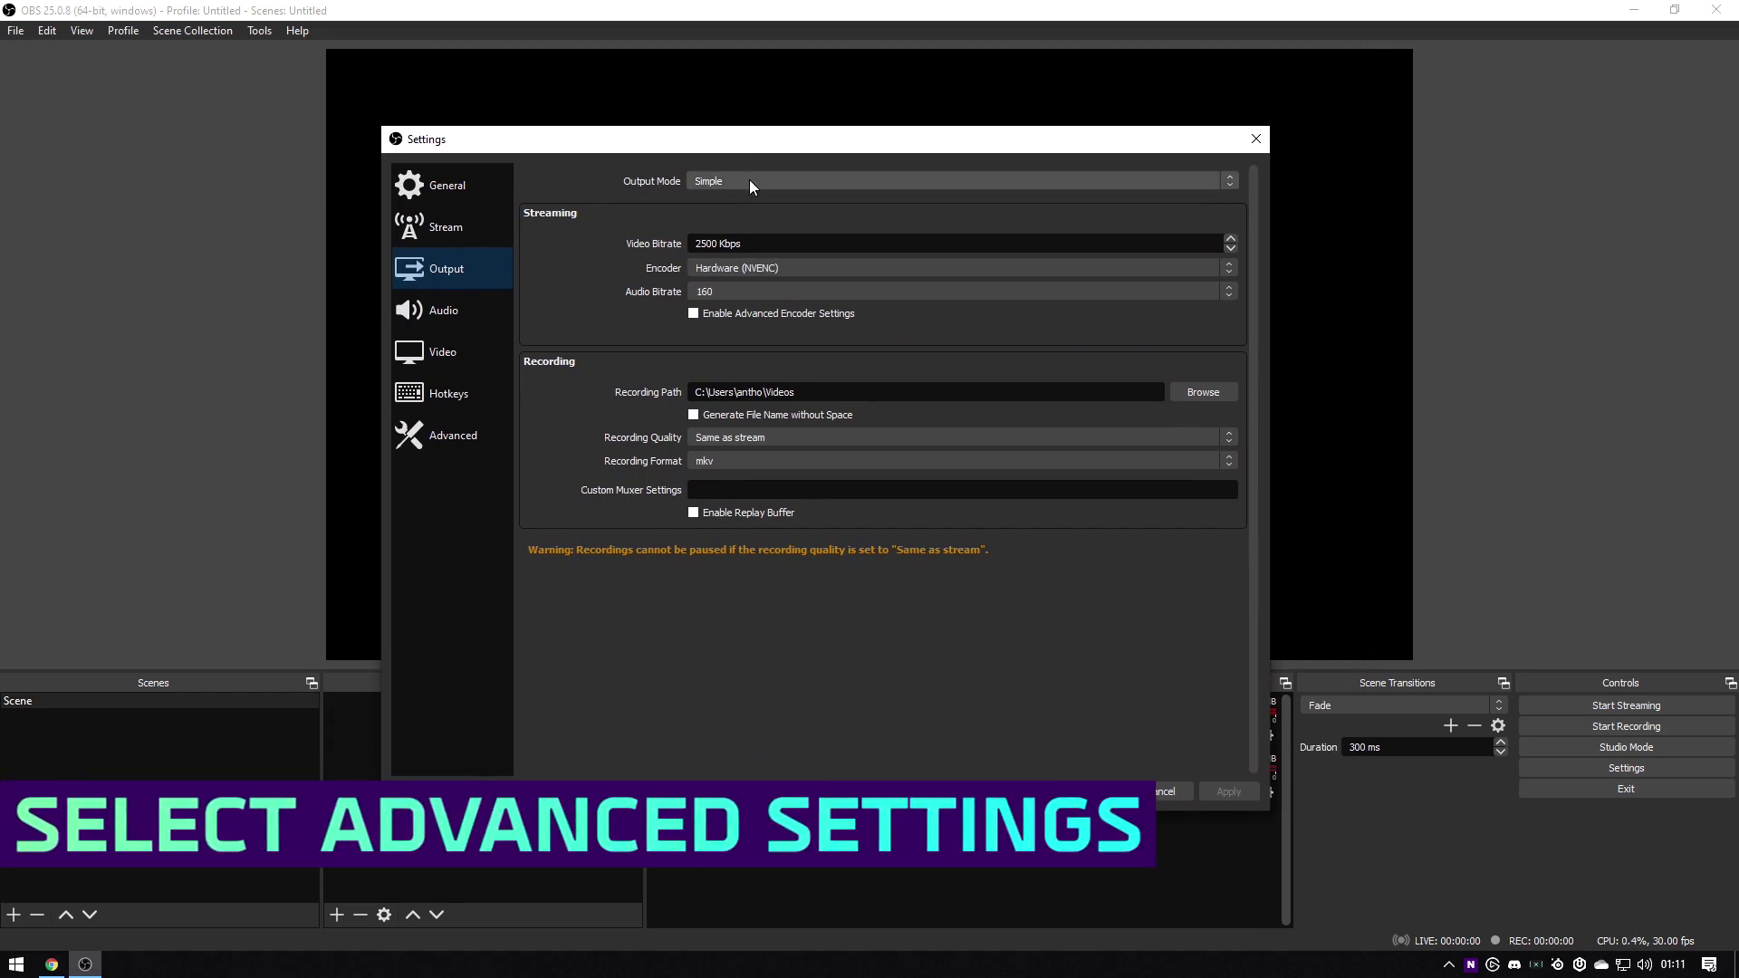
# Switch Output Mode to Advanced and choose NVIDIA NVENC H.264 (new) as the streaming encoder
pyautogui.click(747, 180)
pyautogui.click(721, 207)
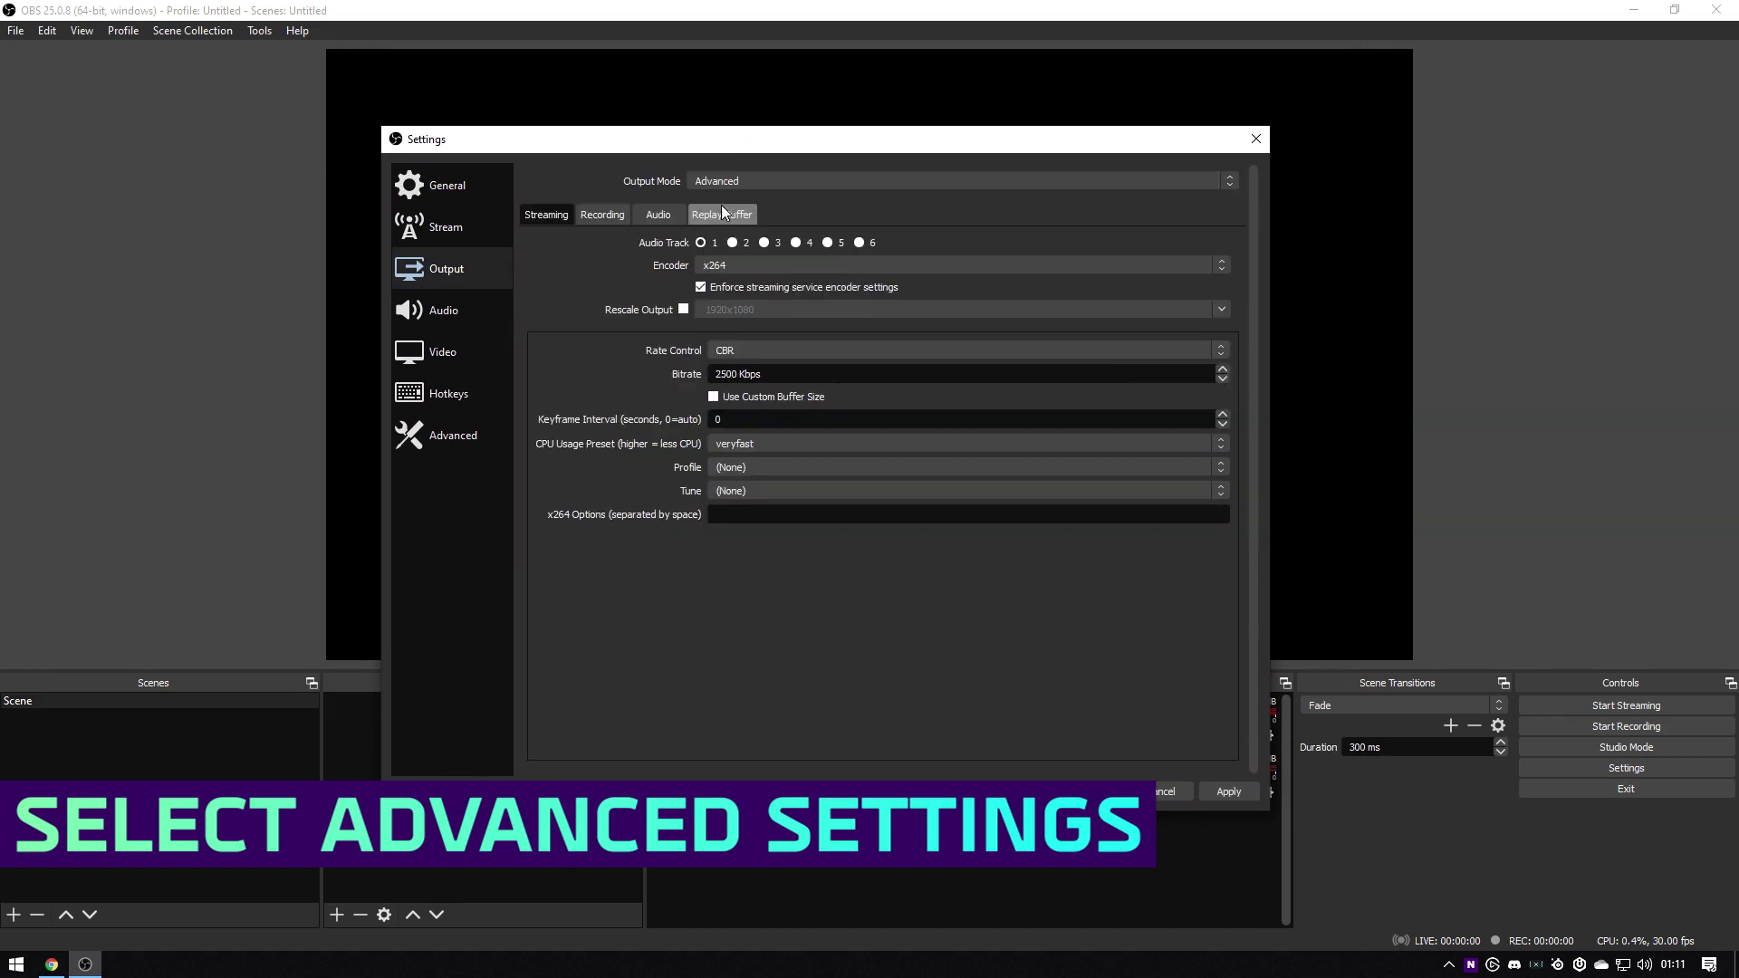
pyautogui.click(761, 268)
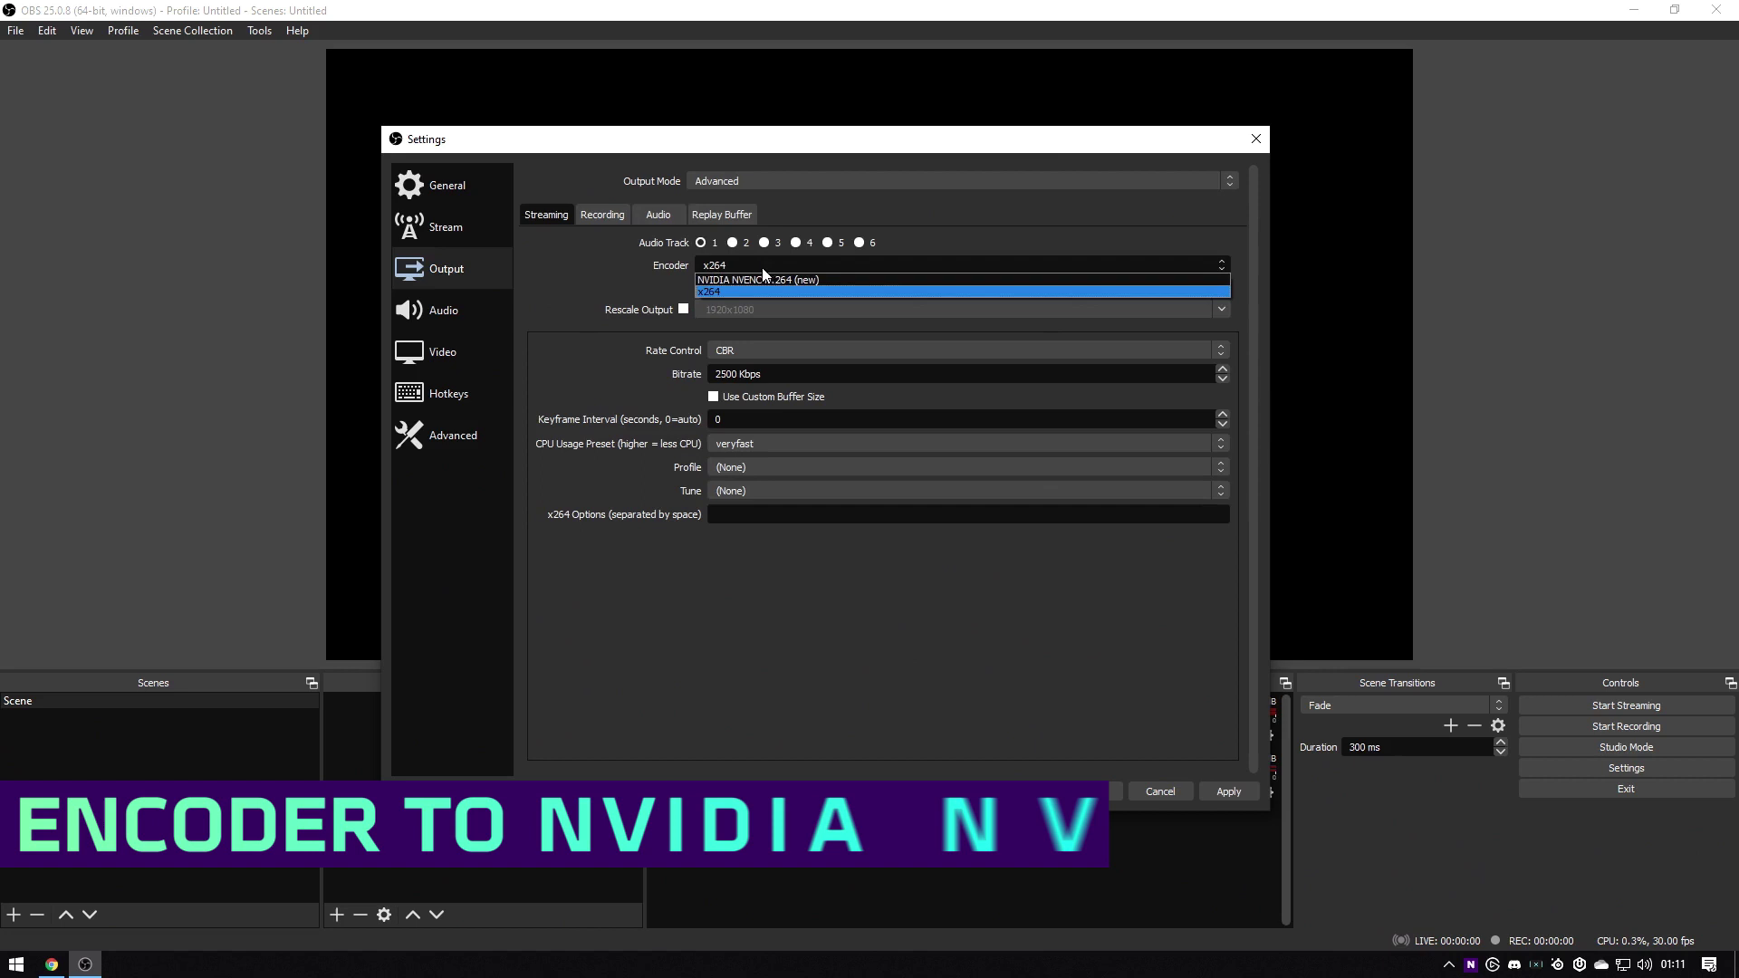
pyautogui.click(807, 281)
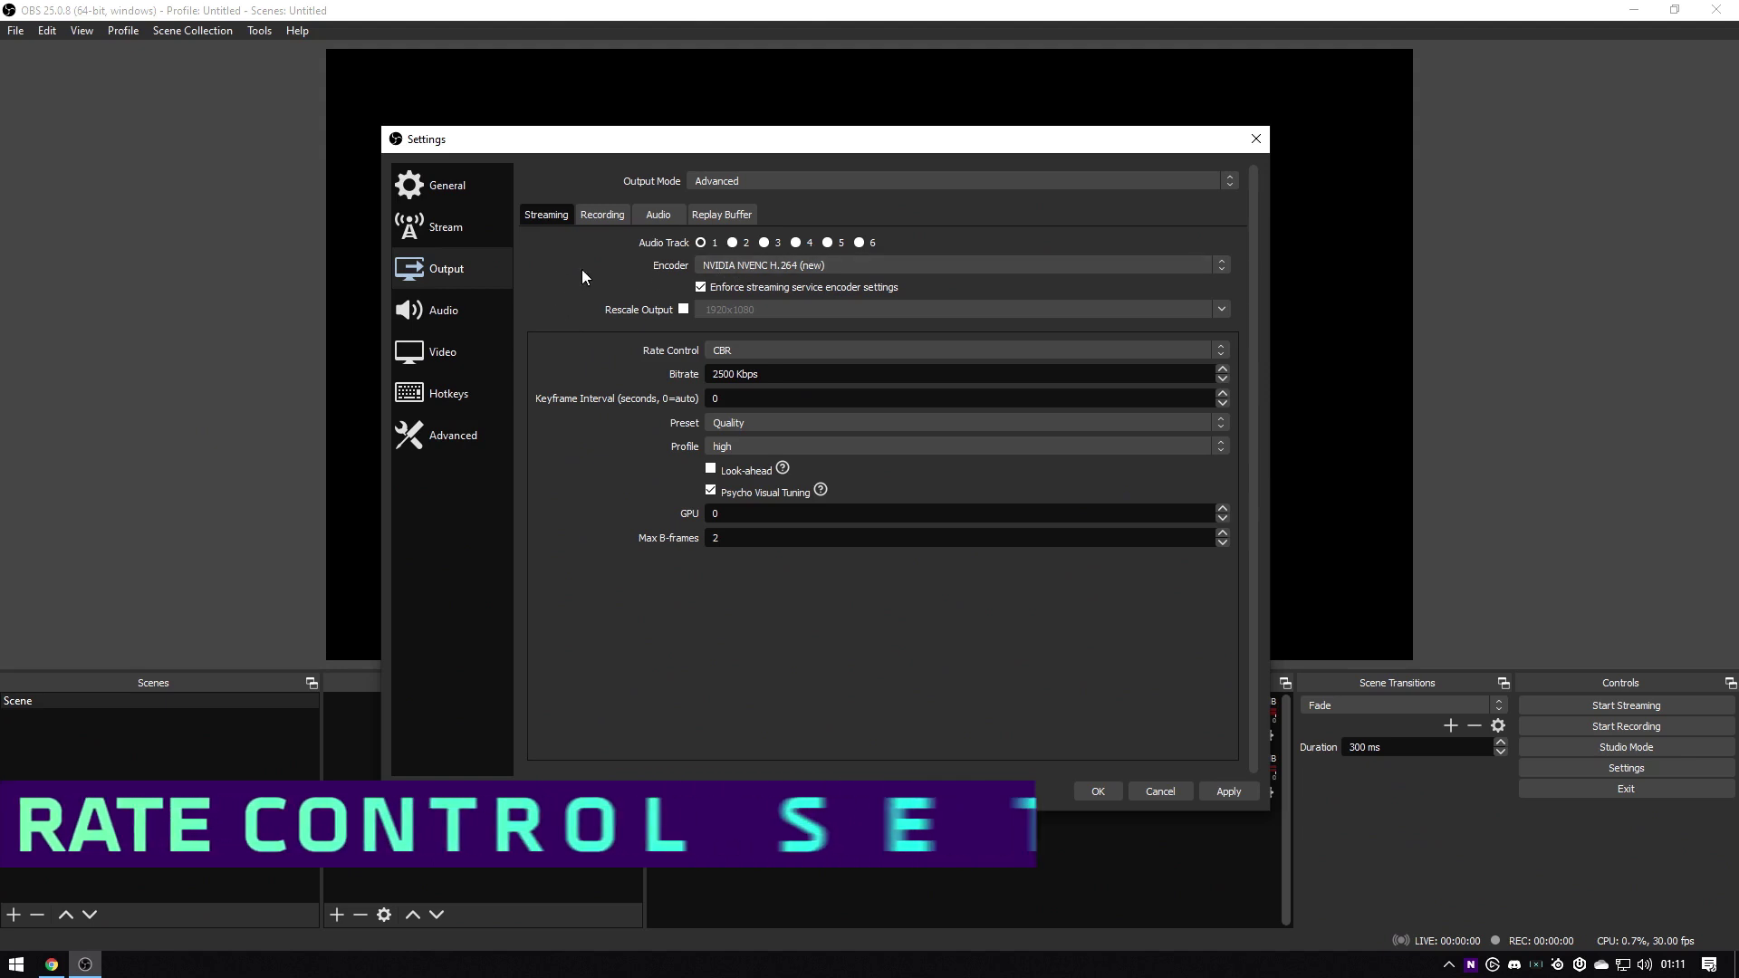
# Keep CBR rate control and change the streaming bitrate from 2500 to 6000 Kbps
pyautogui.click(776, 352)
pyautogui.click(736, 366)
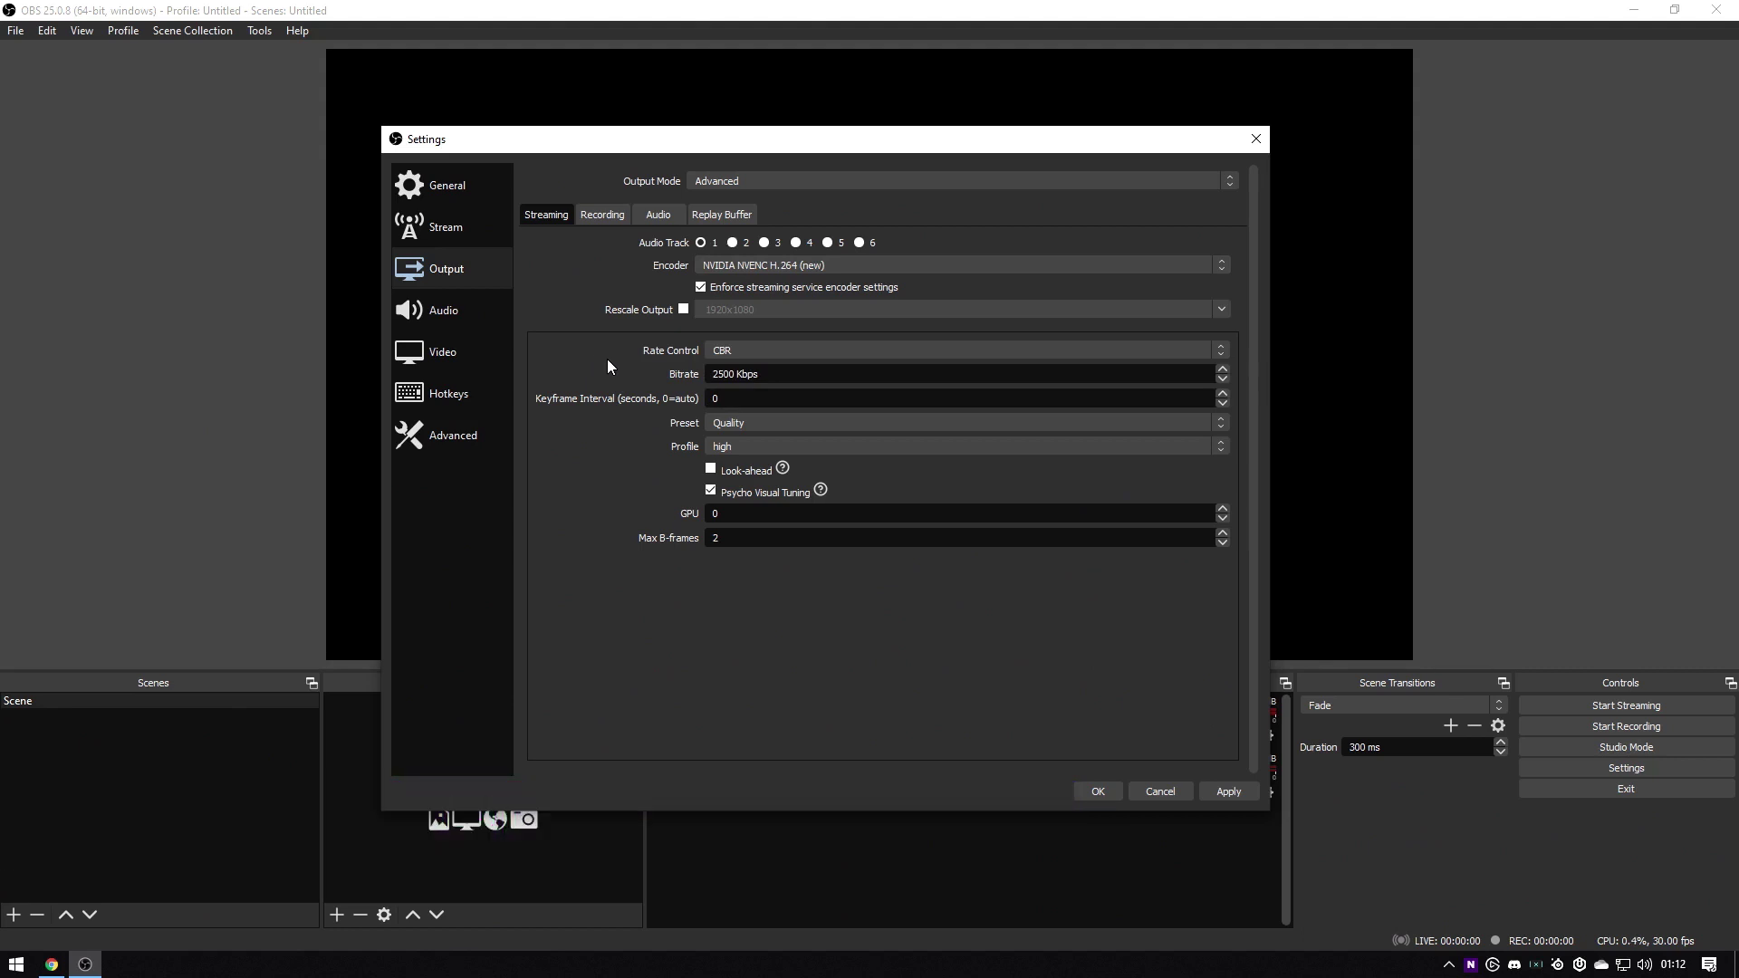
pyautogui.click(755, 350)
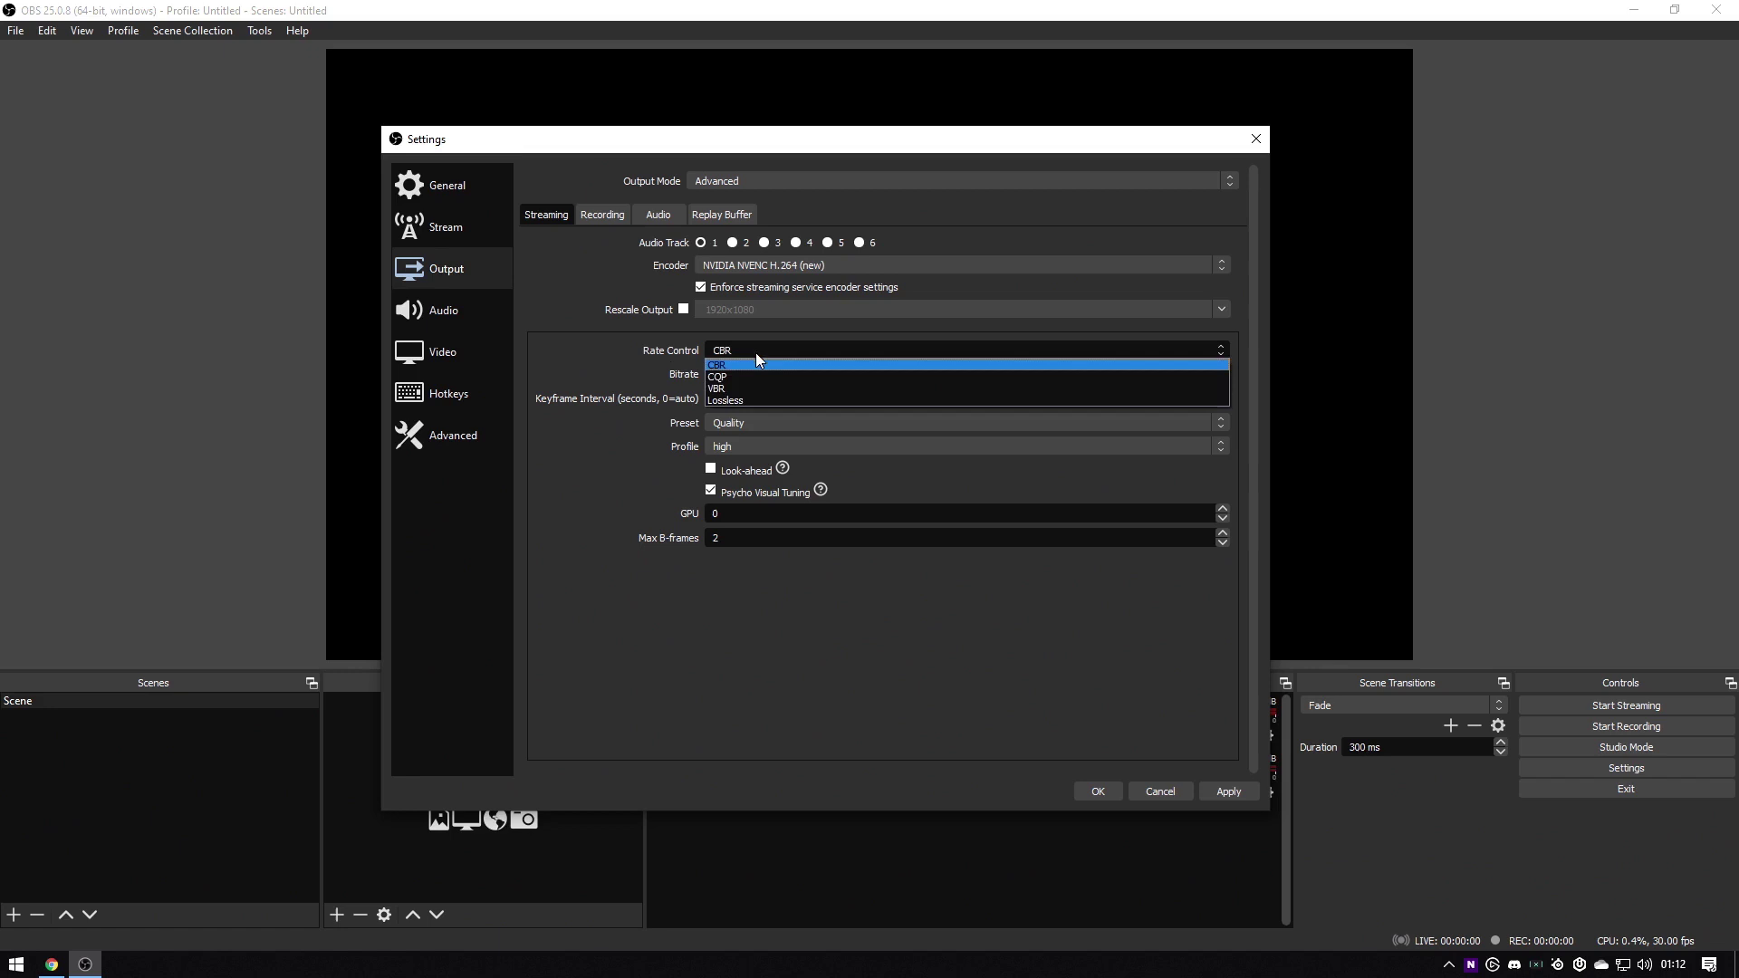
pyautogui.click(552, 358)
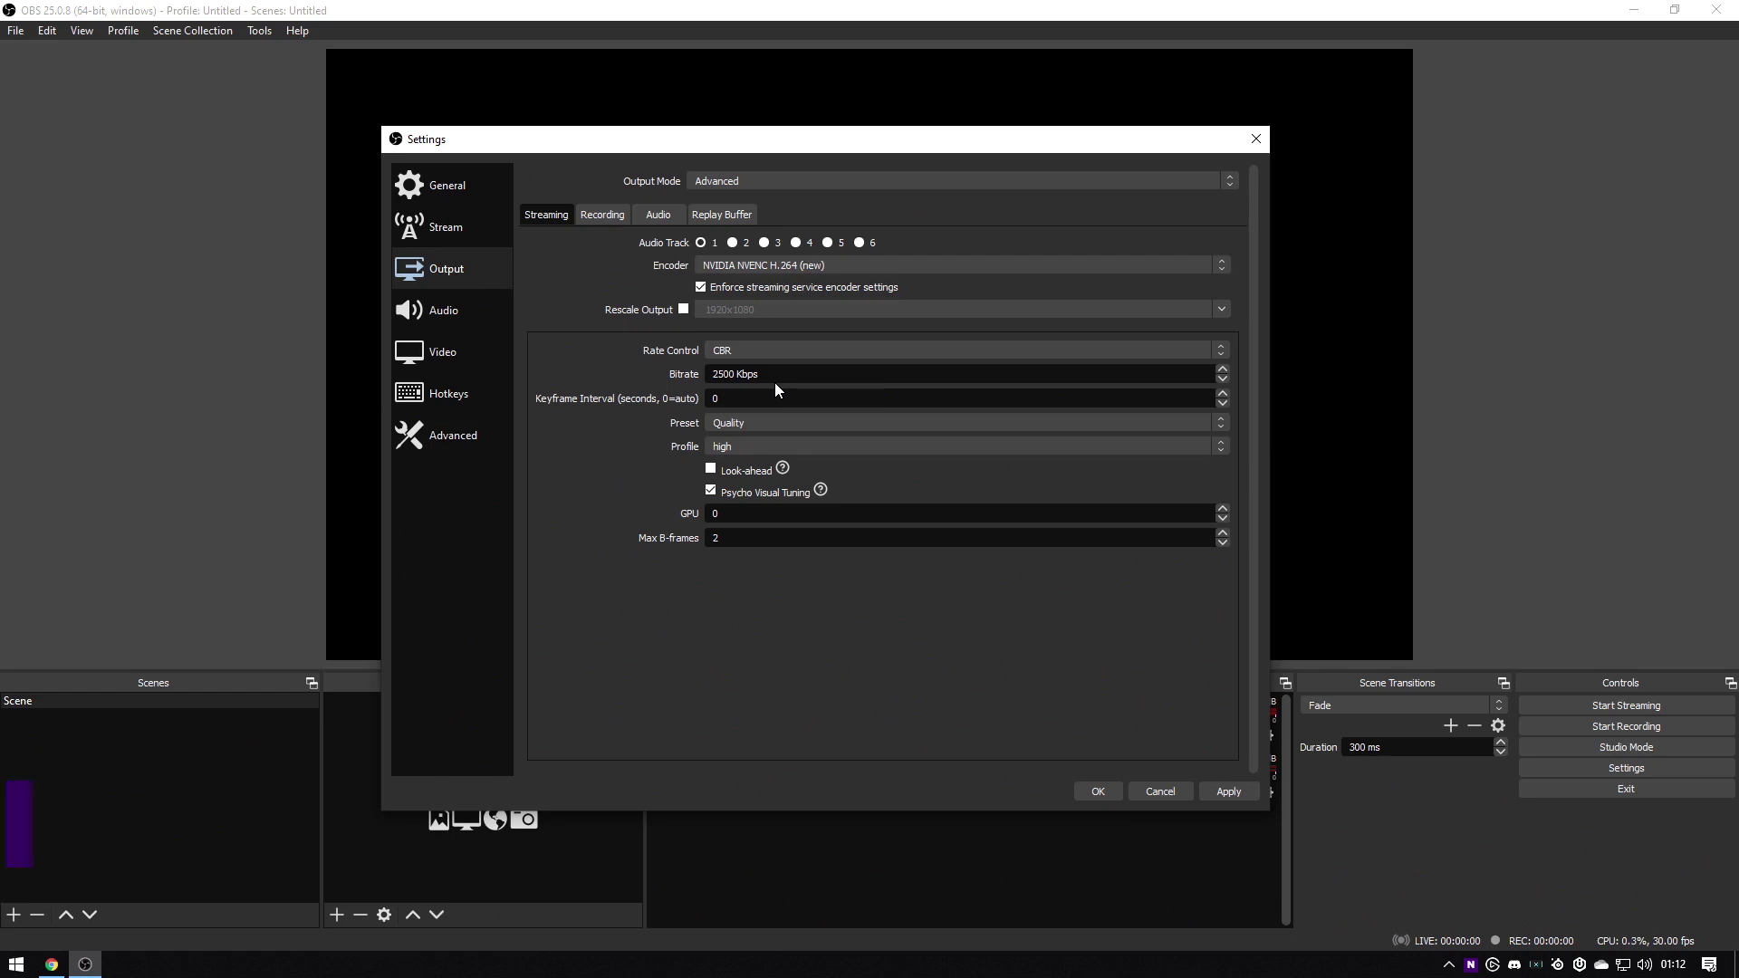
pyautogui.moveTo(777, 380); pyautogui.dragTo(637, 385)
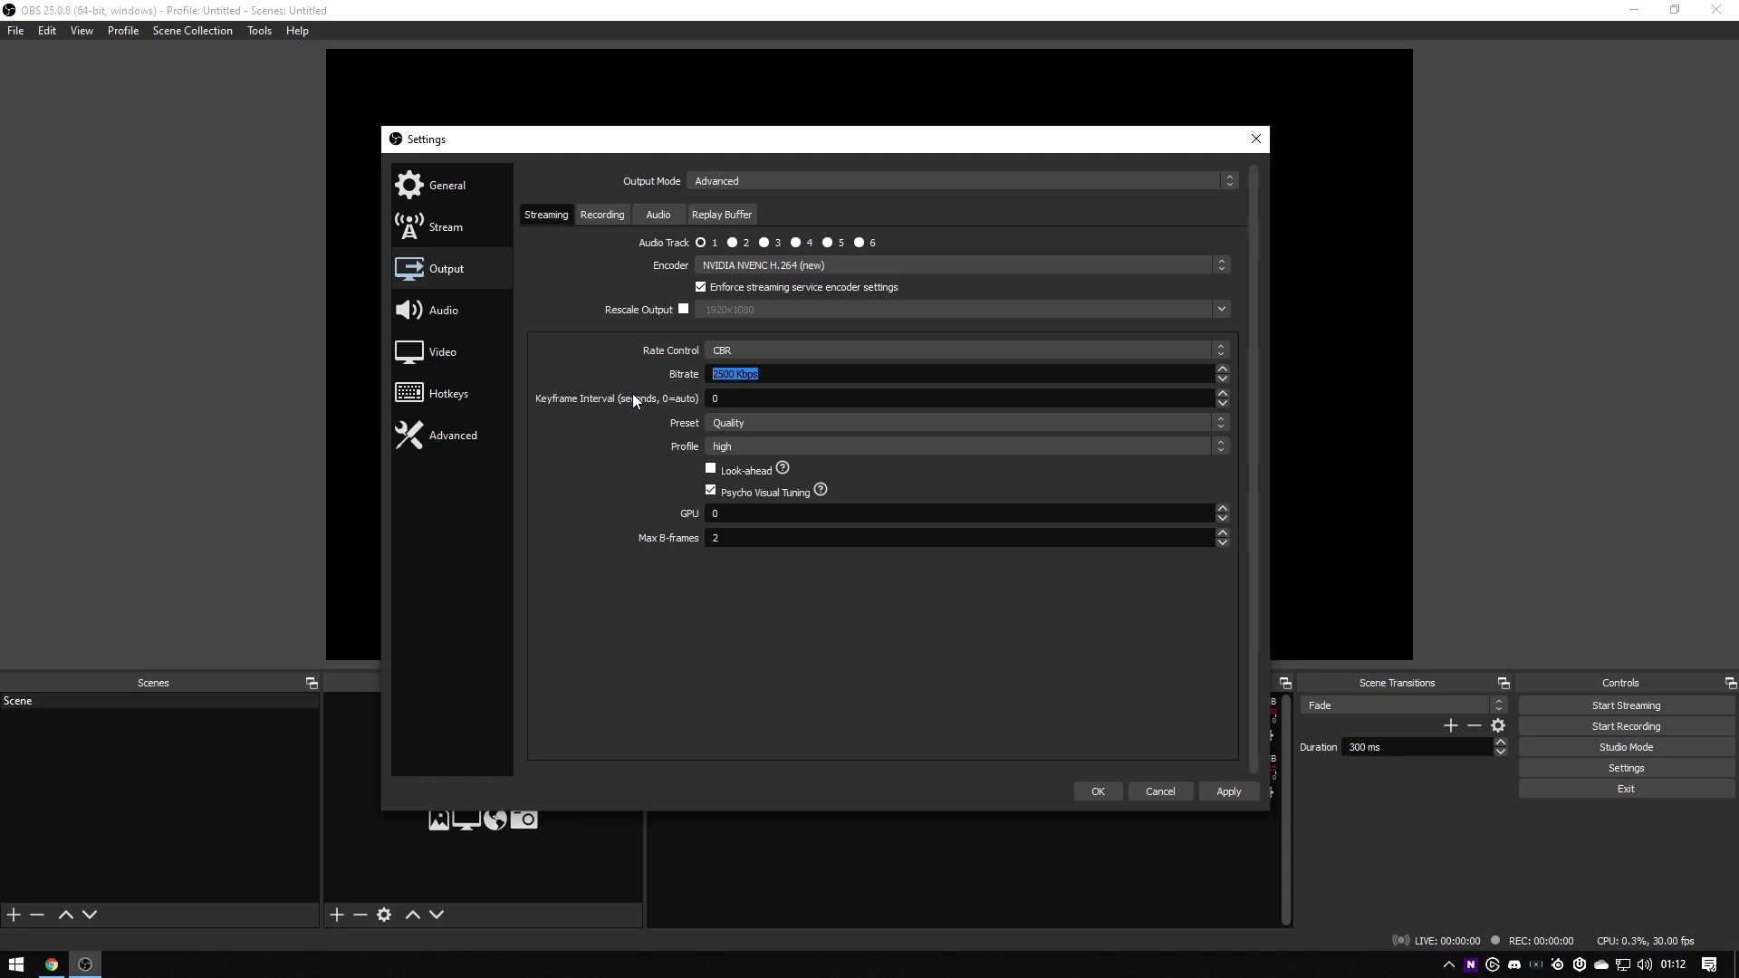
pyautogui.write('6000')
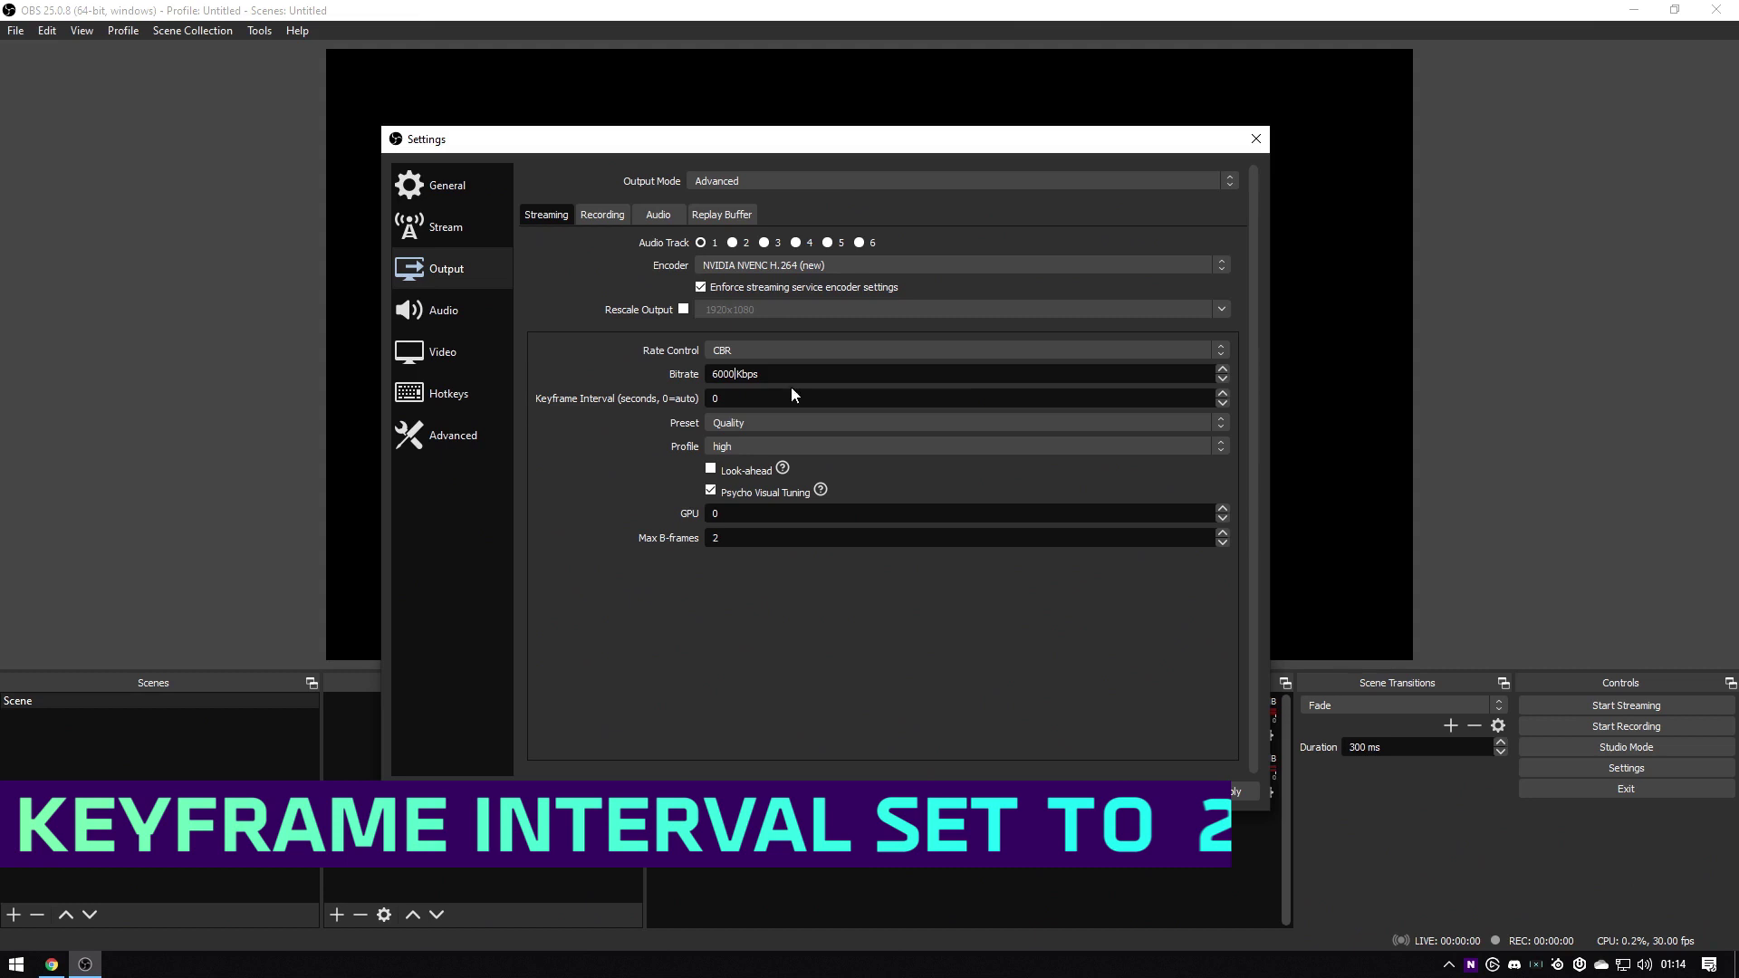
# Set keyframe interval to 2, keep the Quality preset and high profile, and select the GPU value
pyautogui.moveTo(742, 398); pyautogui.dragTo(698, 405)
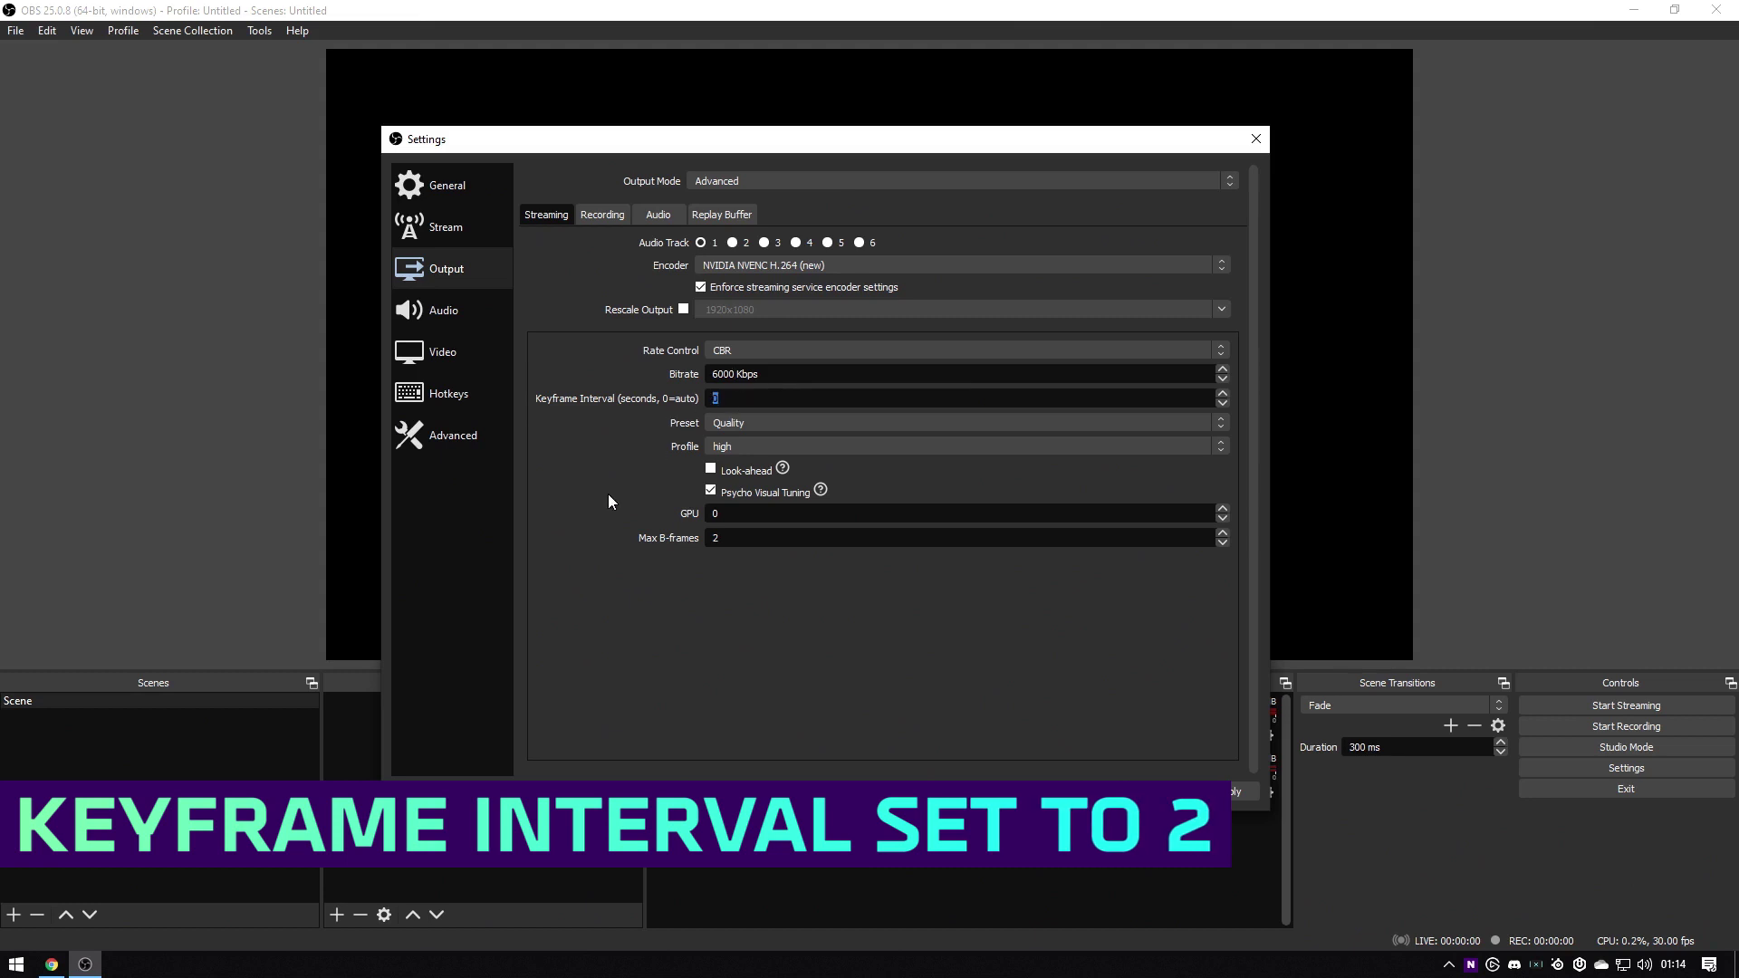
pyautogui.write('2')
pyautogui.click(778, 423)
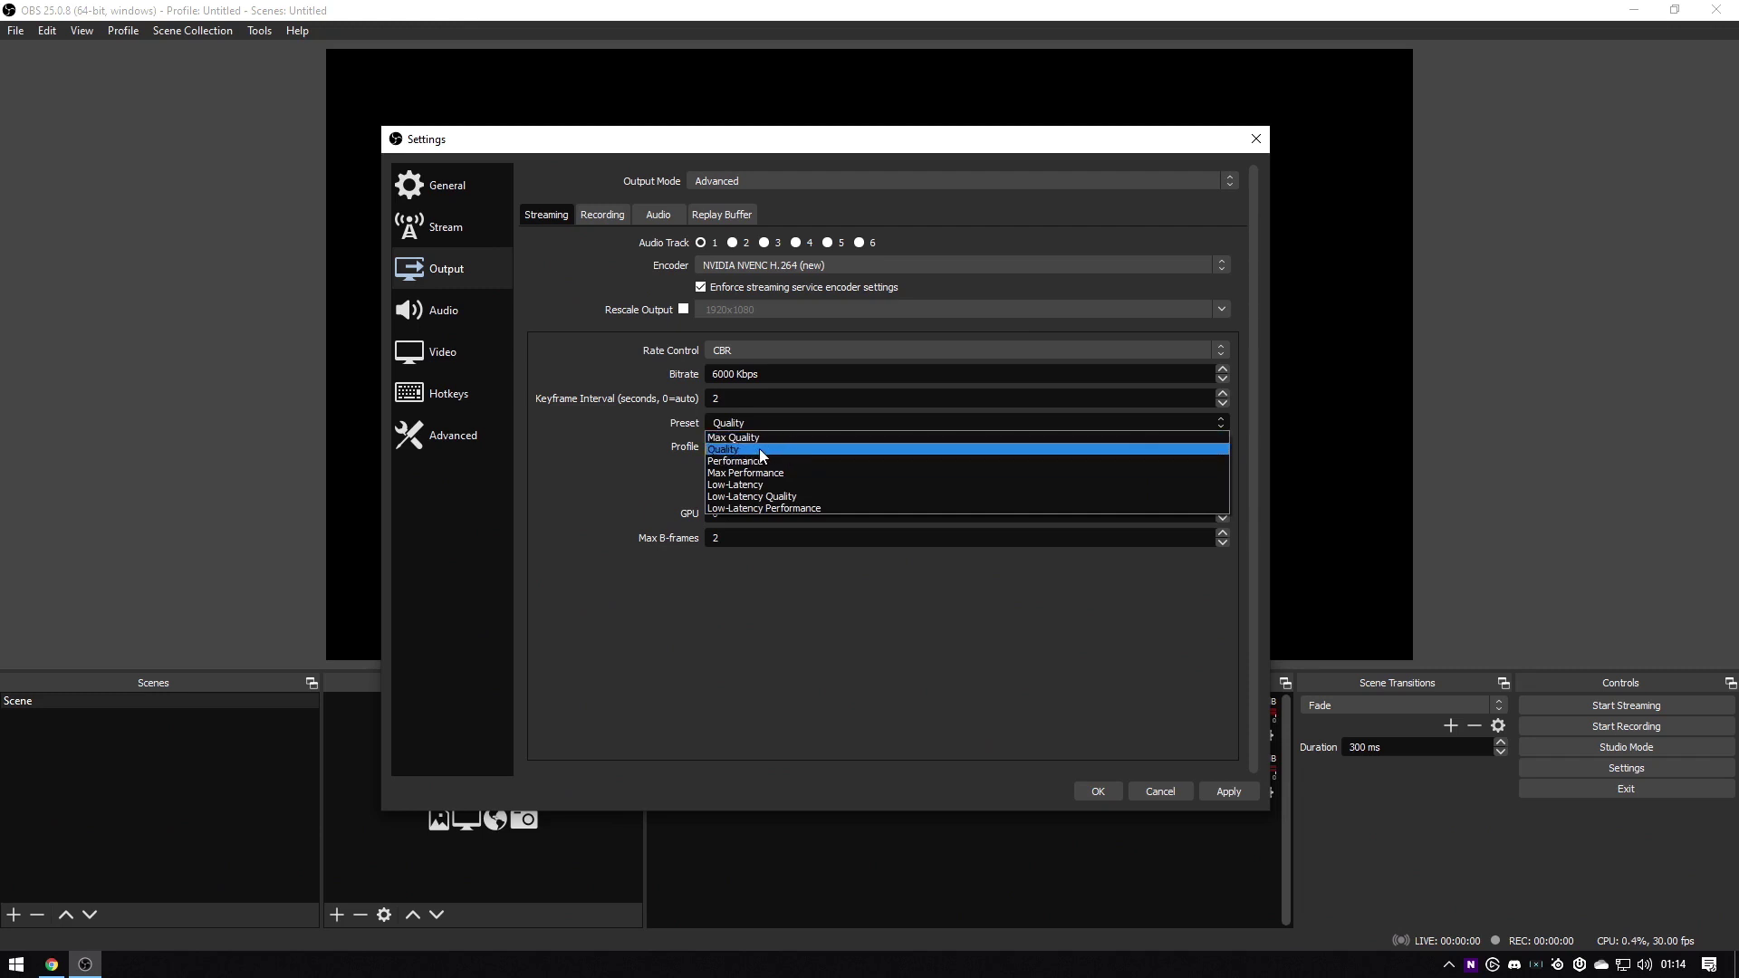
pyautogui.click(759, 448)
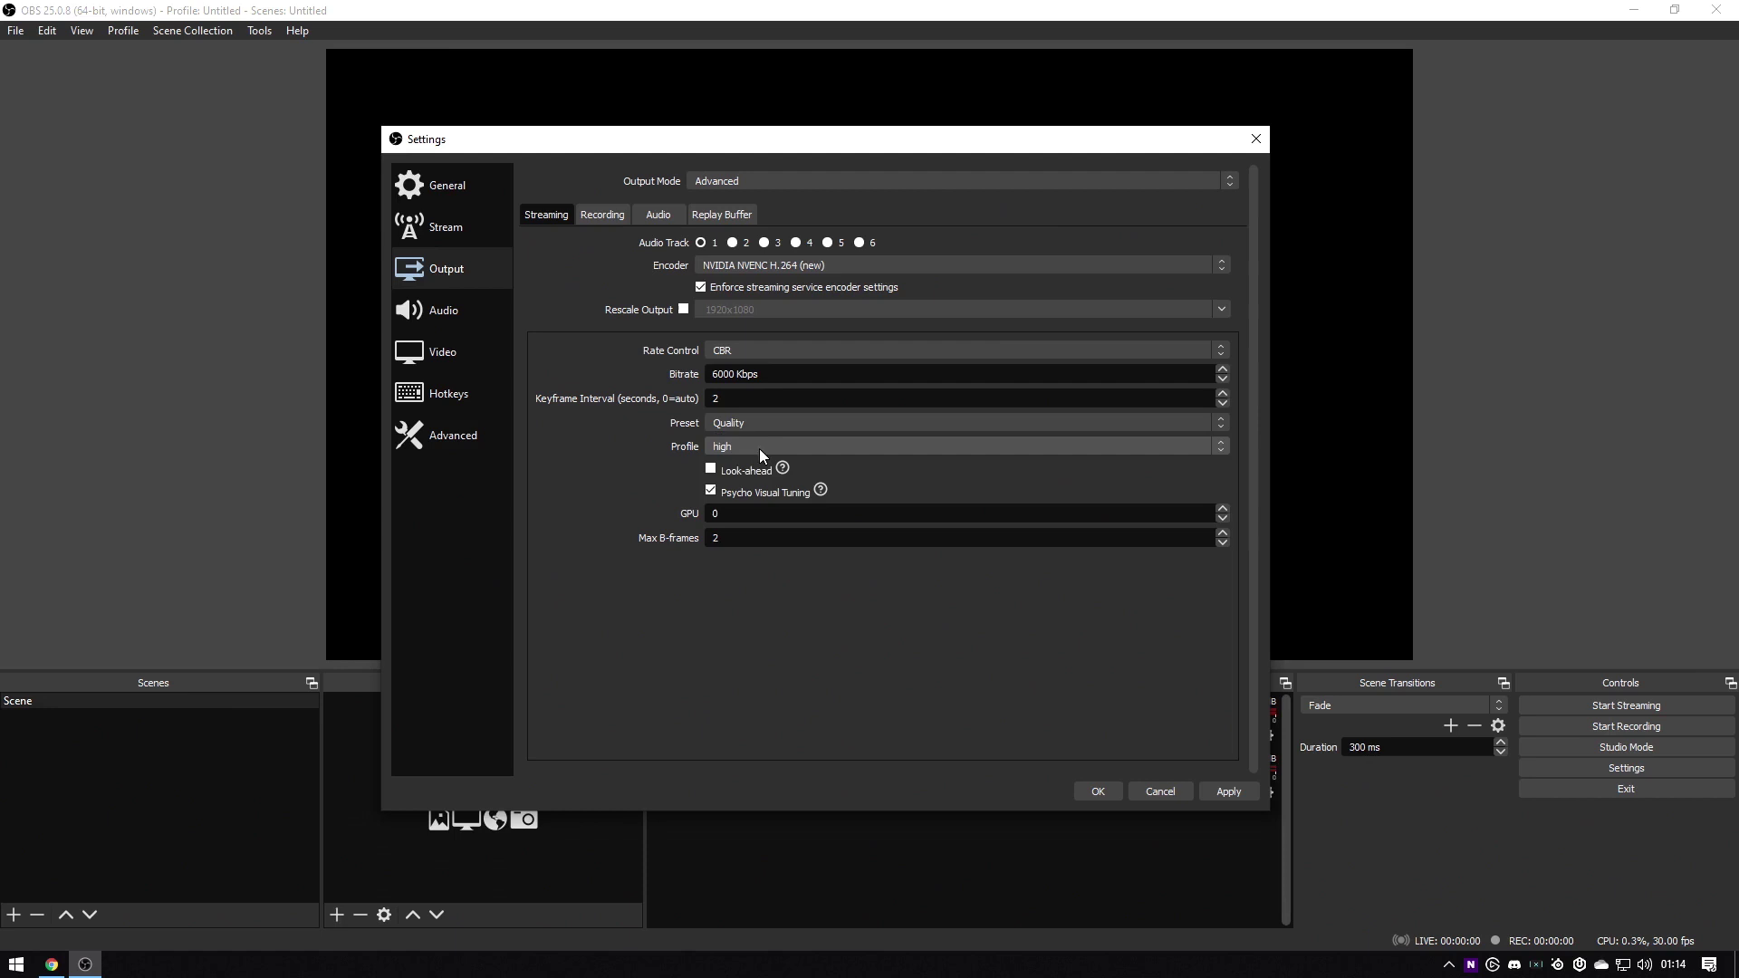
pyautogui.click(764, 446)
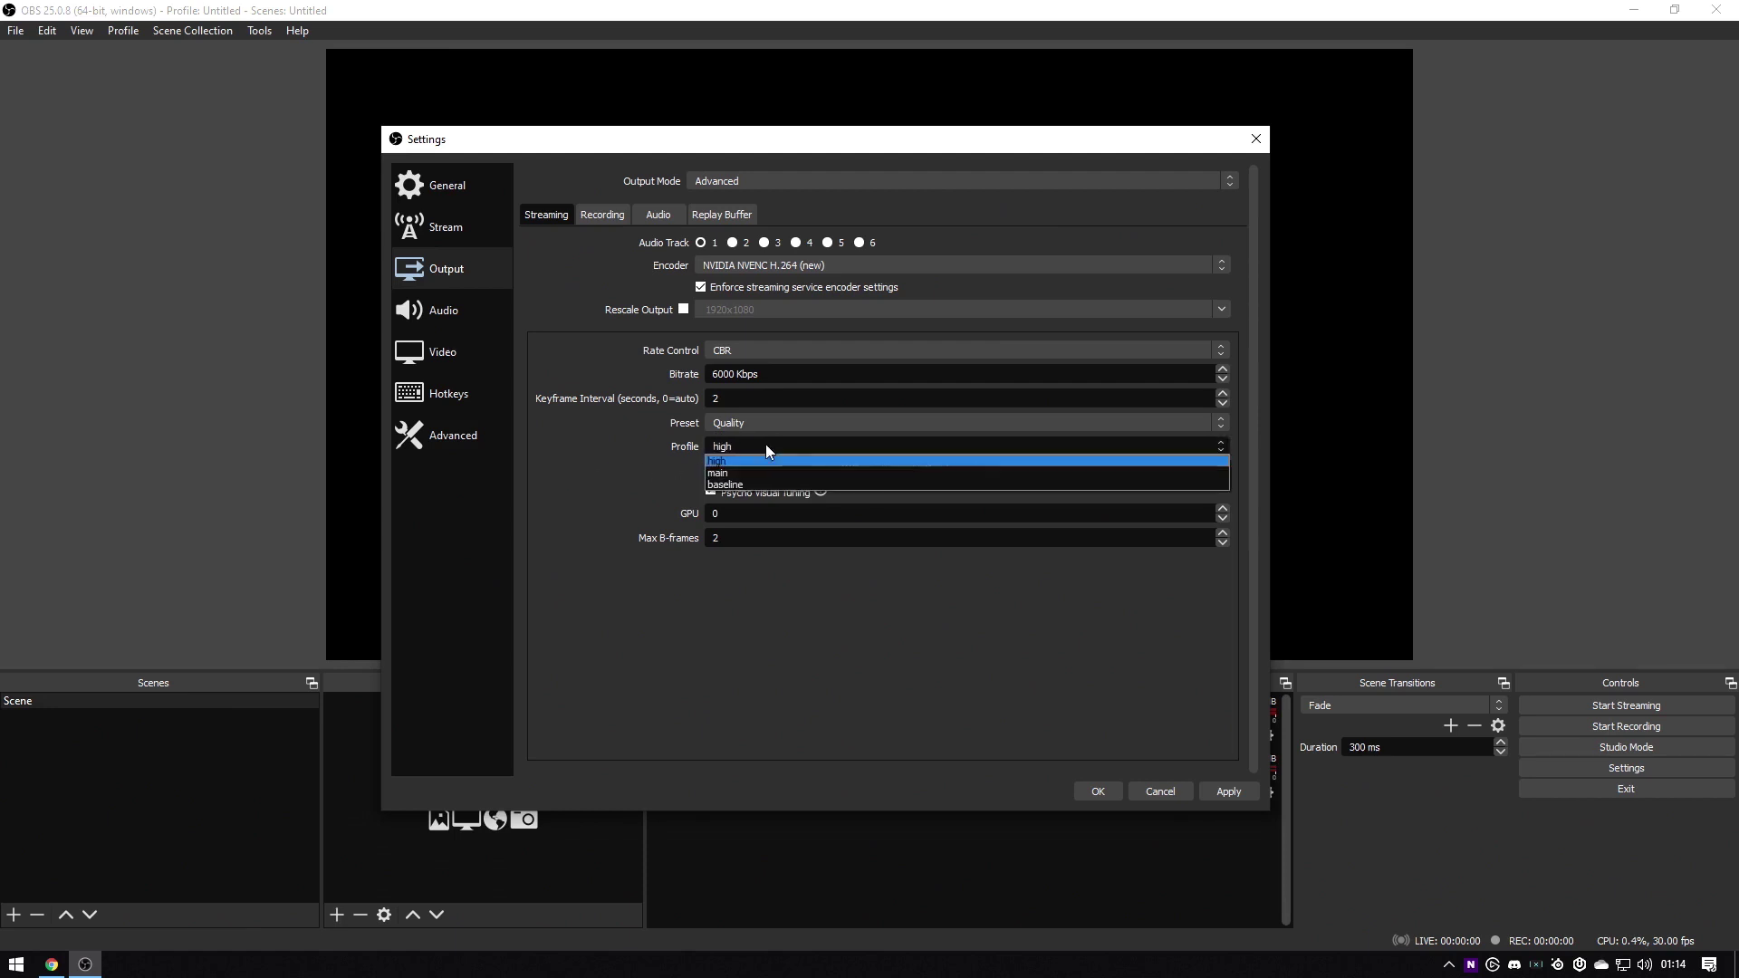
pyautogui.click(738, 459)
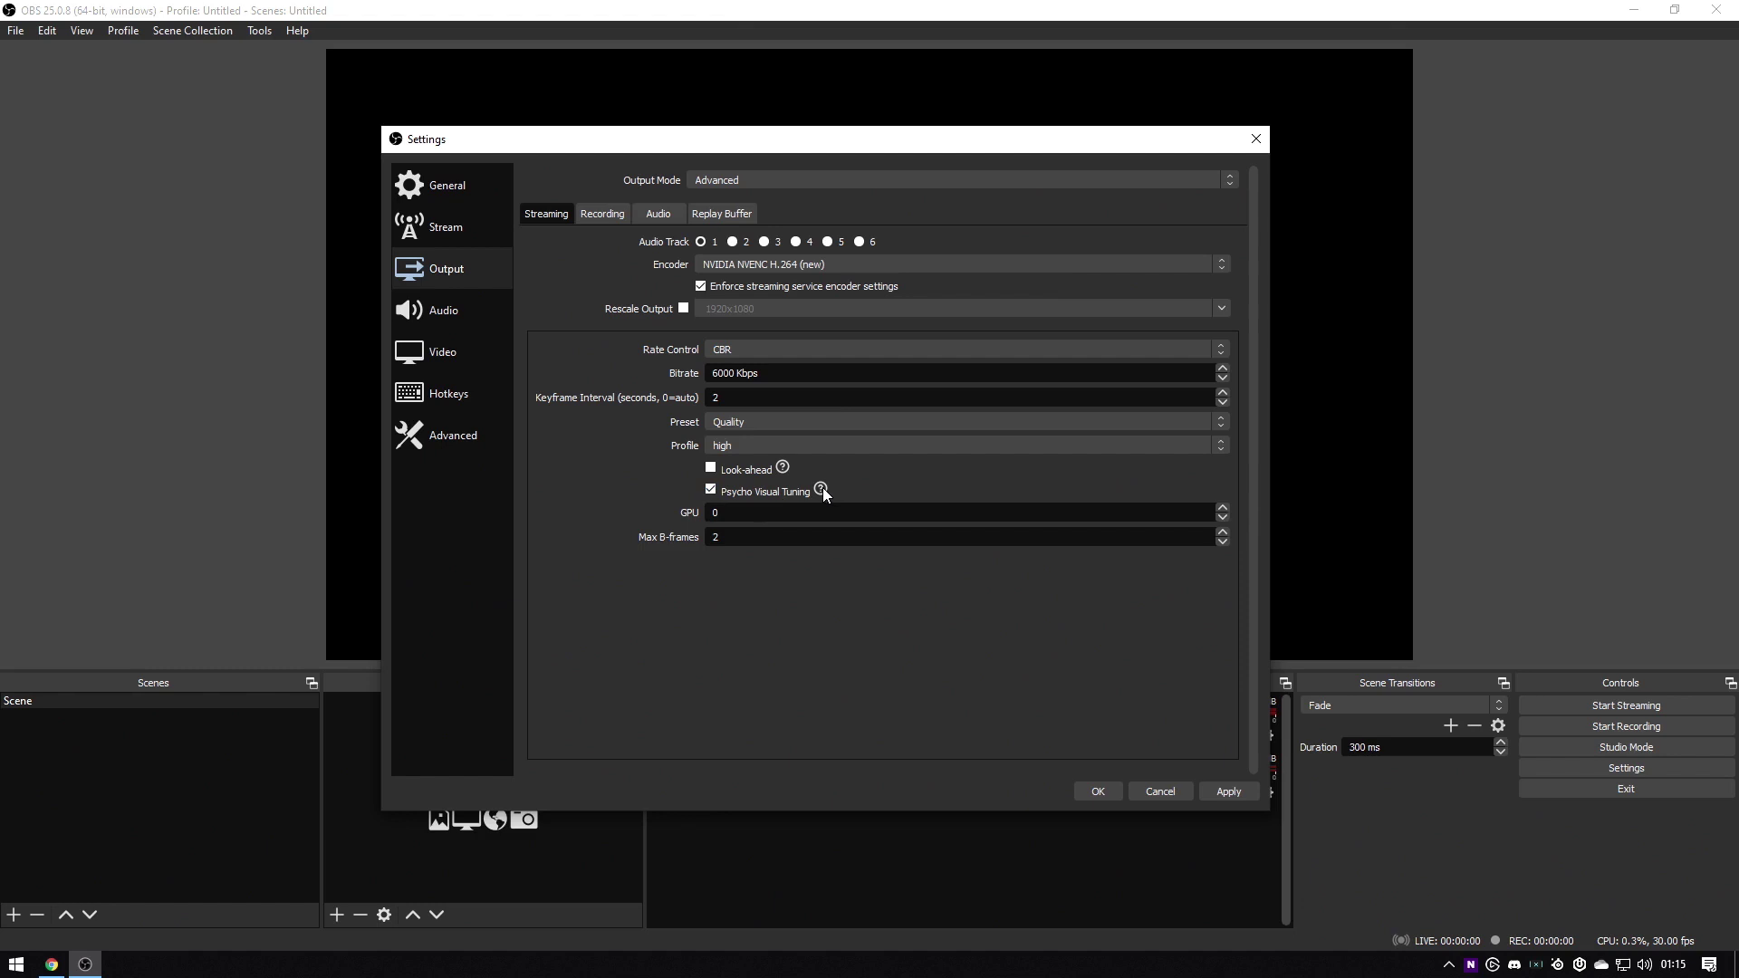
pyautogui.moveTo(822, 490)
pyautogui.doubleClick(725, 512)
# On the Video page, enter 1600x900 as base canvas resolution so output resolution matches
pyautogui.click(443, 355)
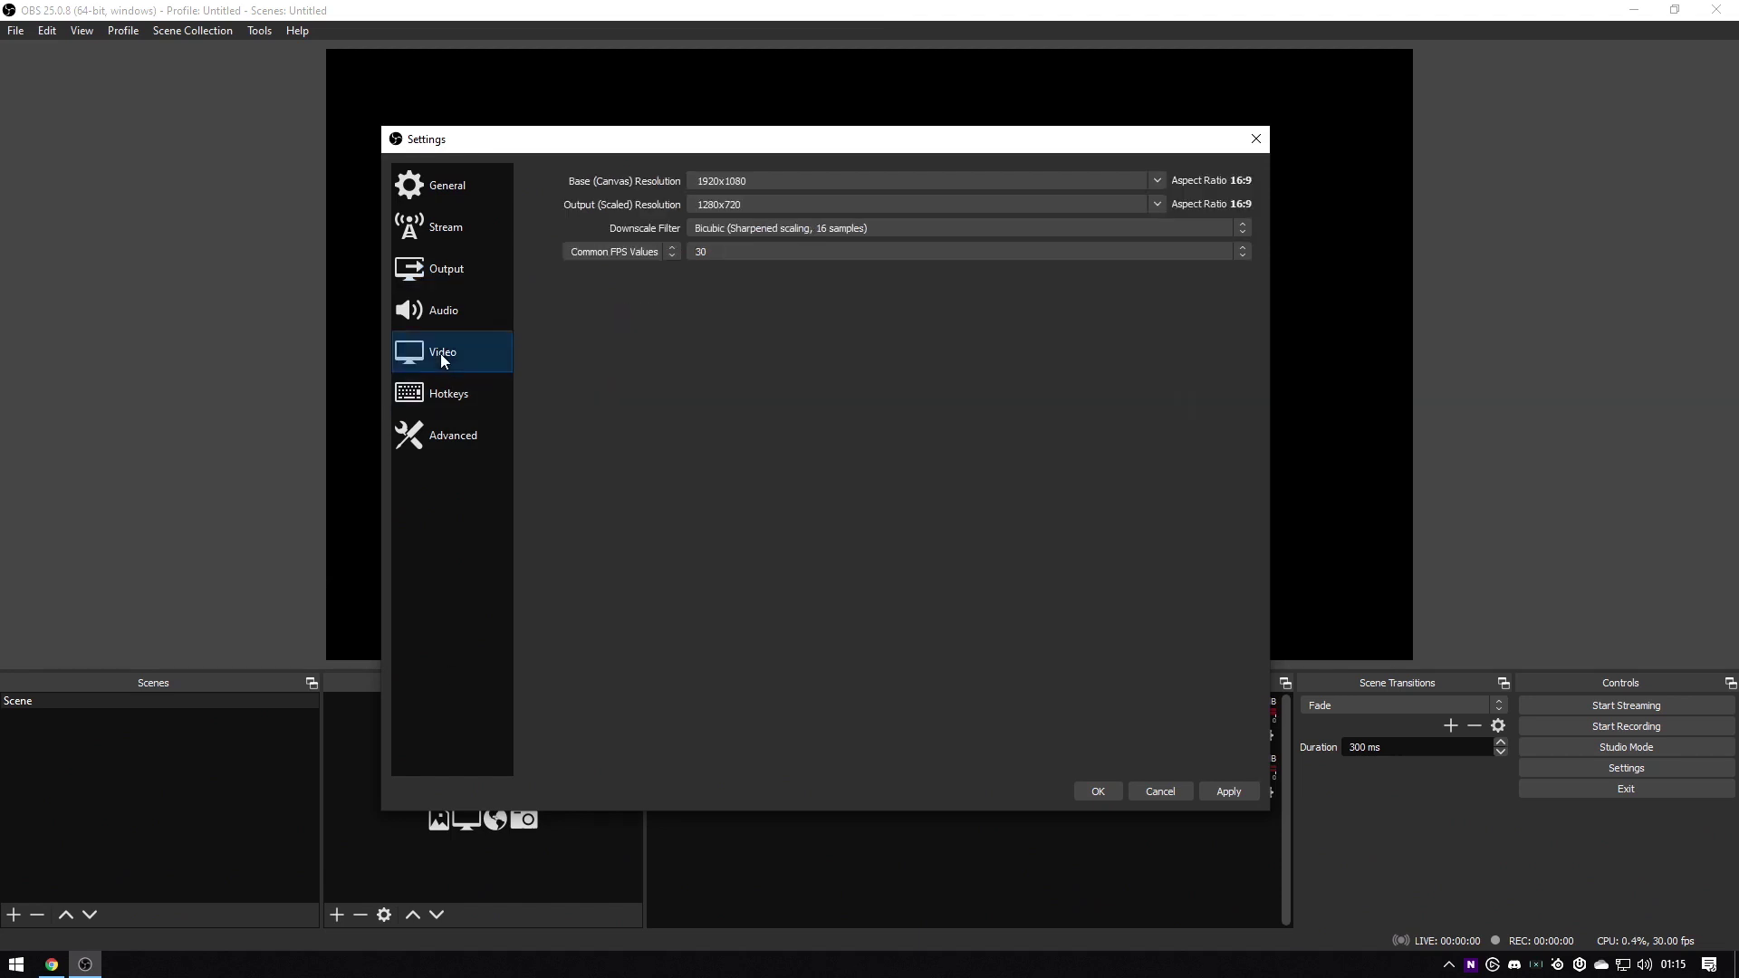
pyautogui.doubleClick(678, 185)
pyautogui.write('1600x900')
pyautogui.press('Tab')
pyautogui.write('1600x900')
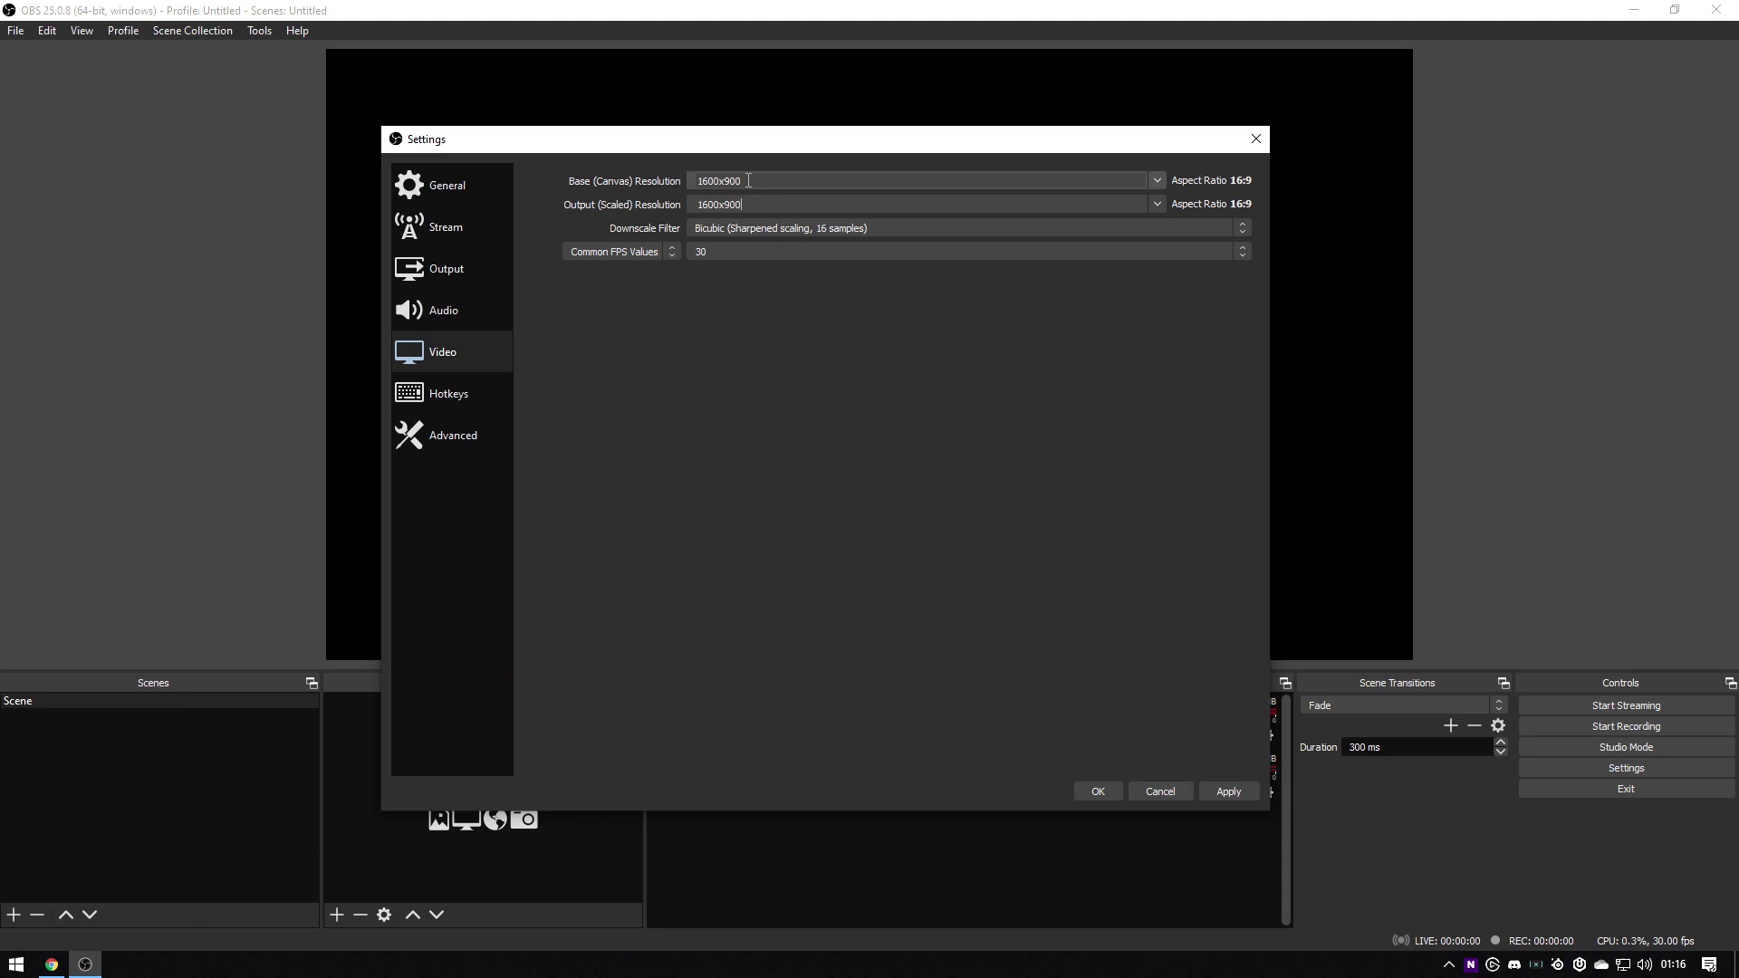
pyautogui.press('BackSpace')
pyautogui.press('BackSpace')
pyautogui.press('BackSpace')
pyautogui.press('BackSpace')
pyautogui.write('x900')
# Change the downscale filter from Bicubic to Bilinear (Fastest, but blurry if scaling)
pyautogui.click(886, 232)
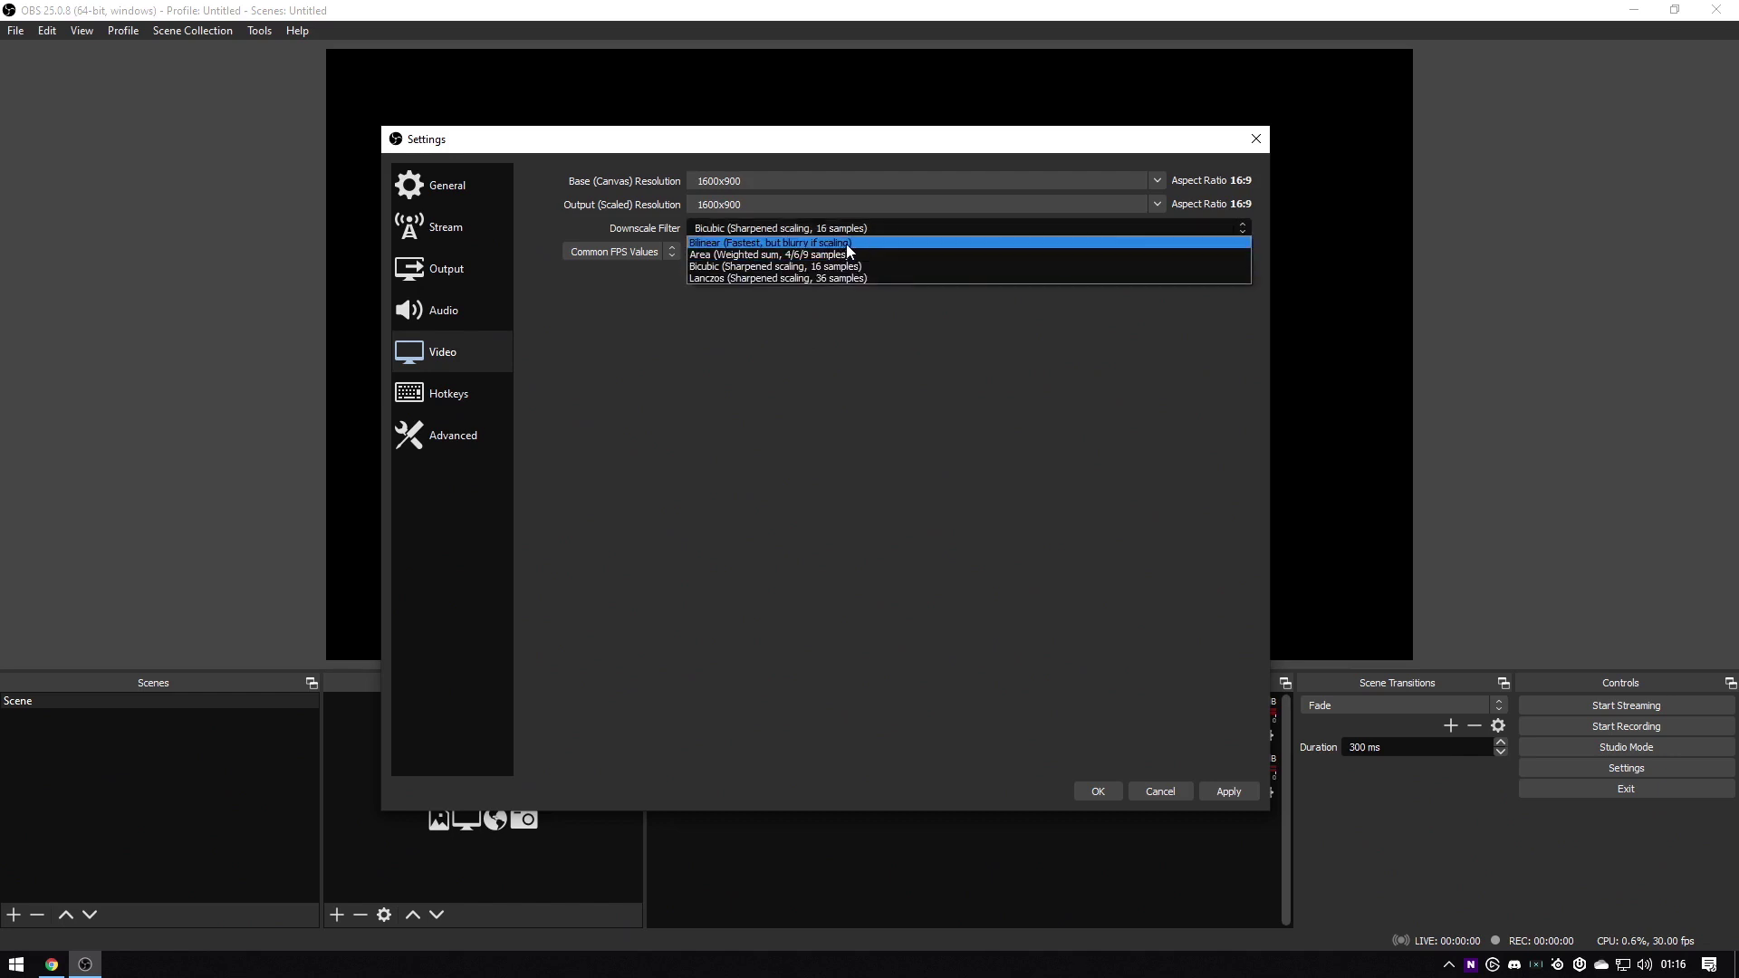
pyautogui.click(847, 243)
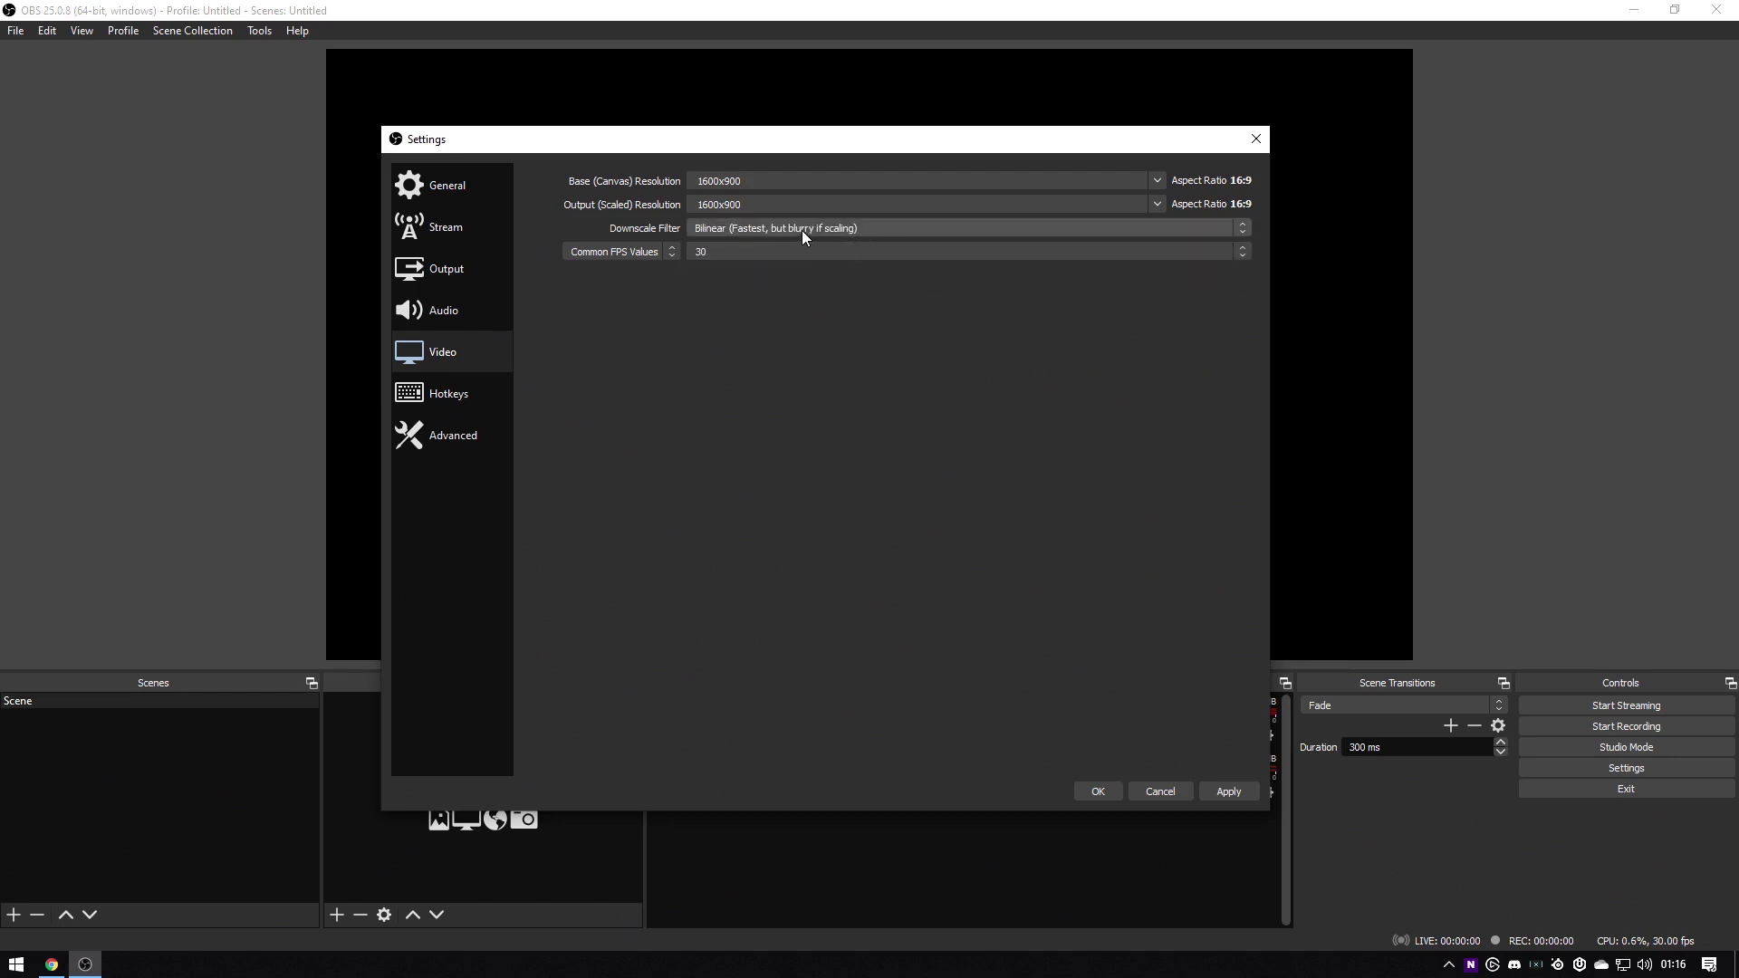
pyautogui.click(866, 228)
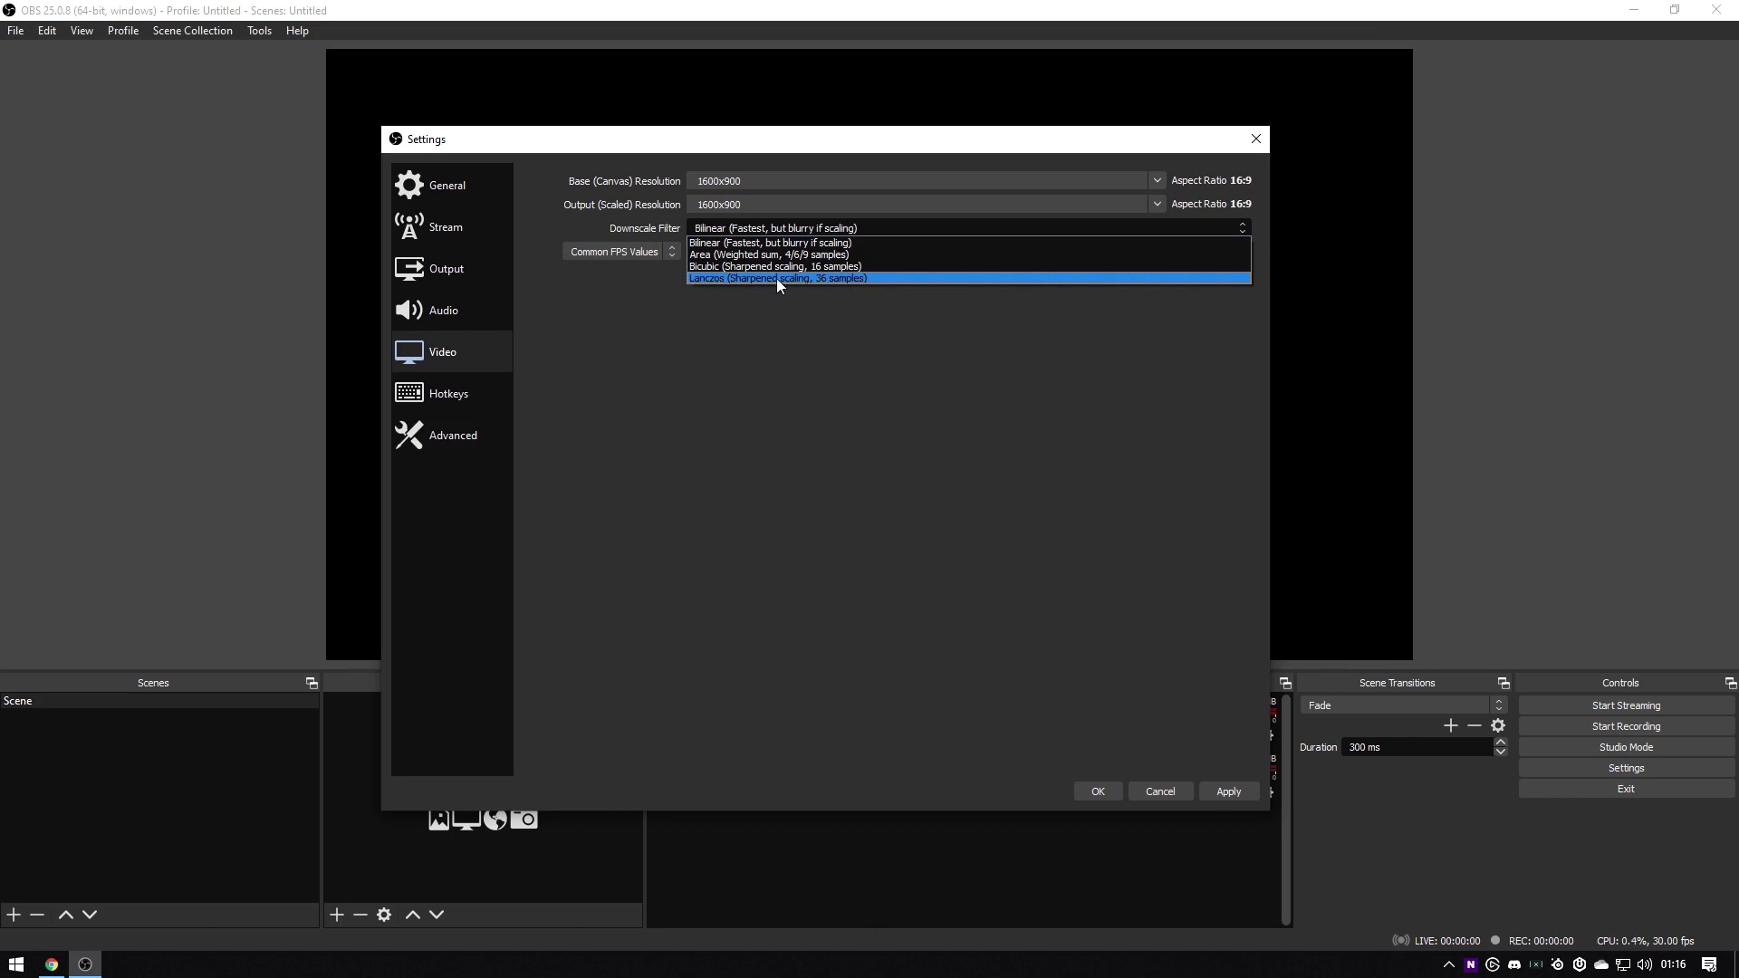
pyautogui.click(806, 227)
pyautogui.click(774, 235)
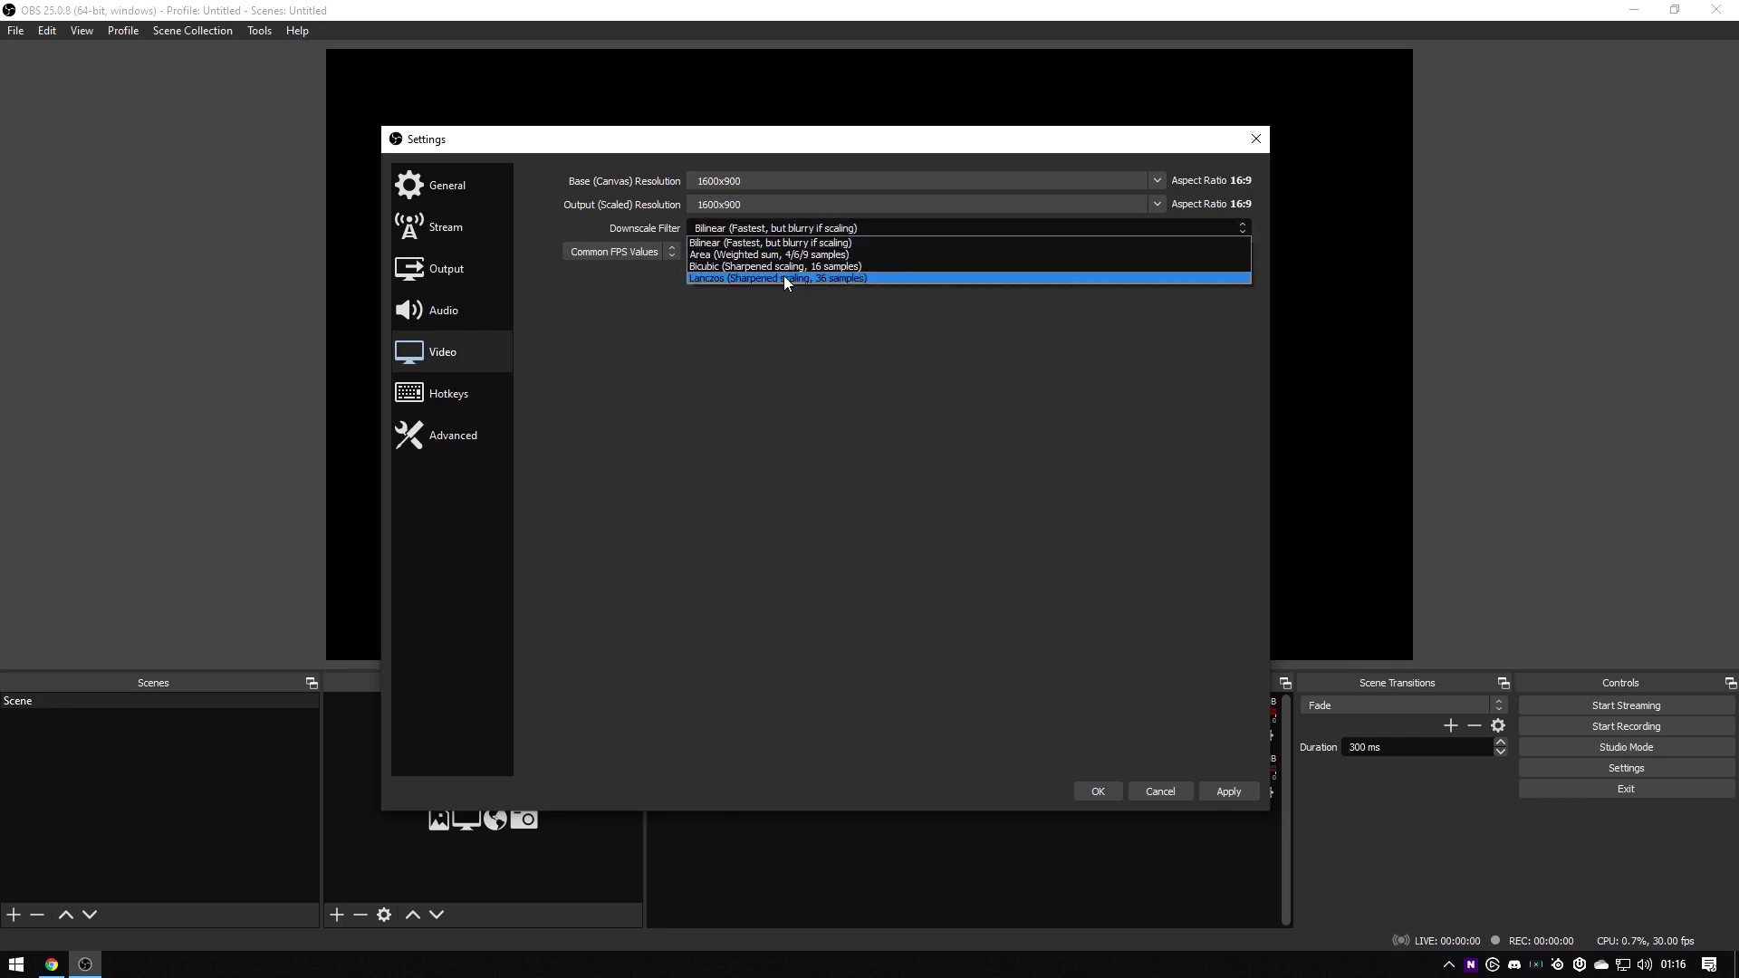
pyautogui.click(741, 243)
pyautogui.click(784, 227)
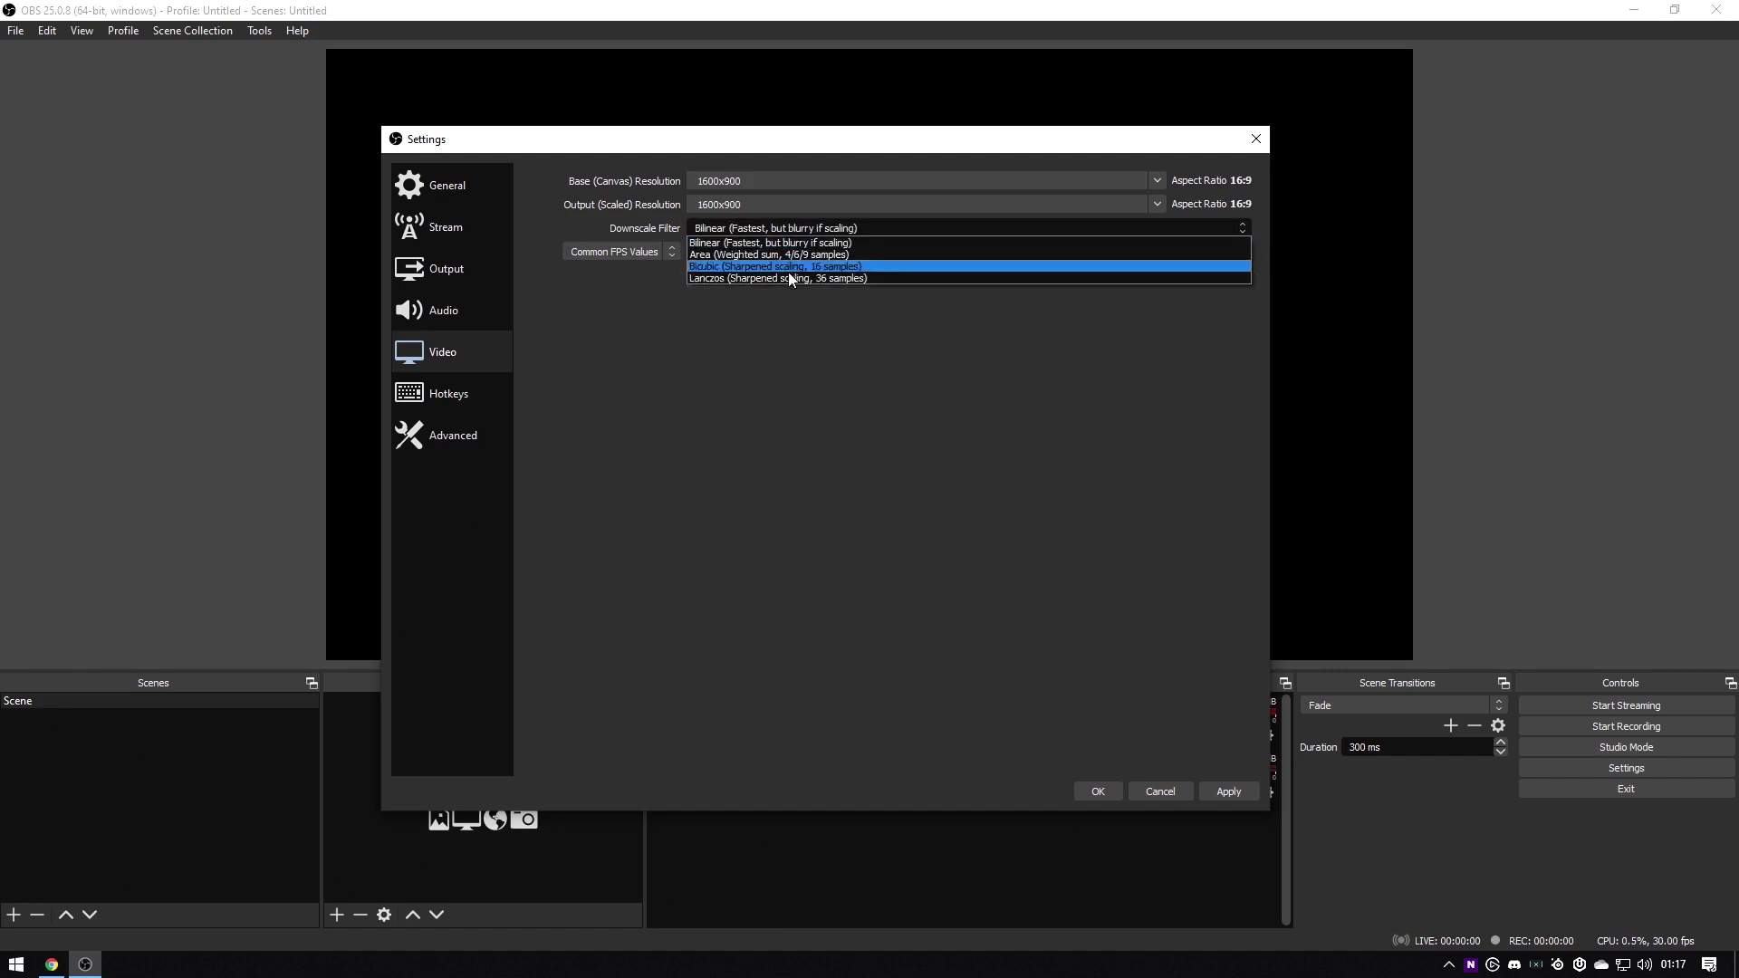
pyautogui.click(759, 240)
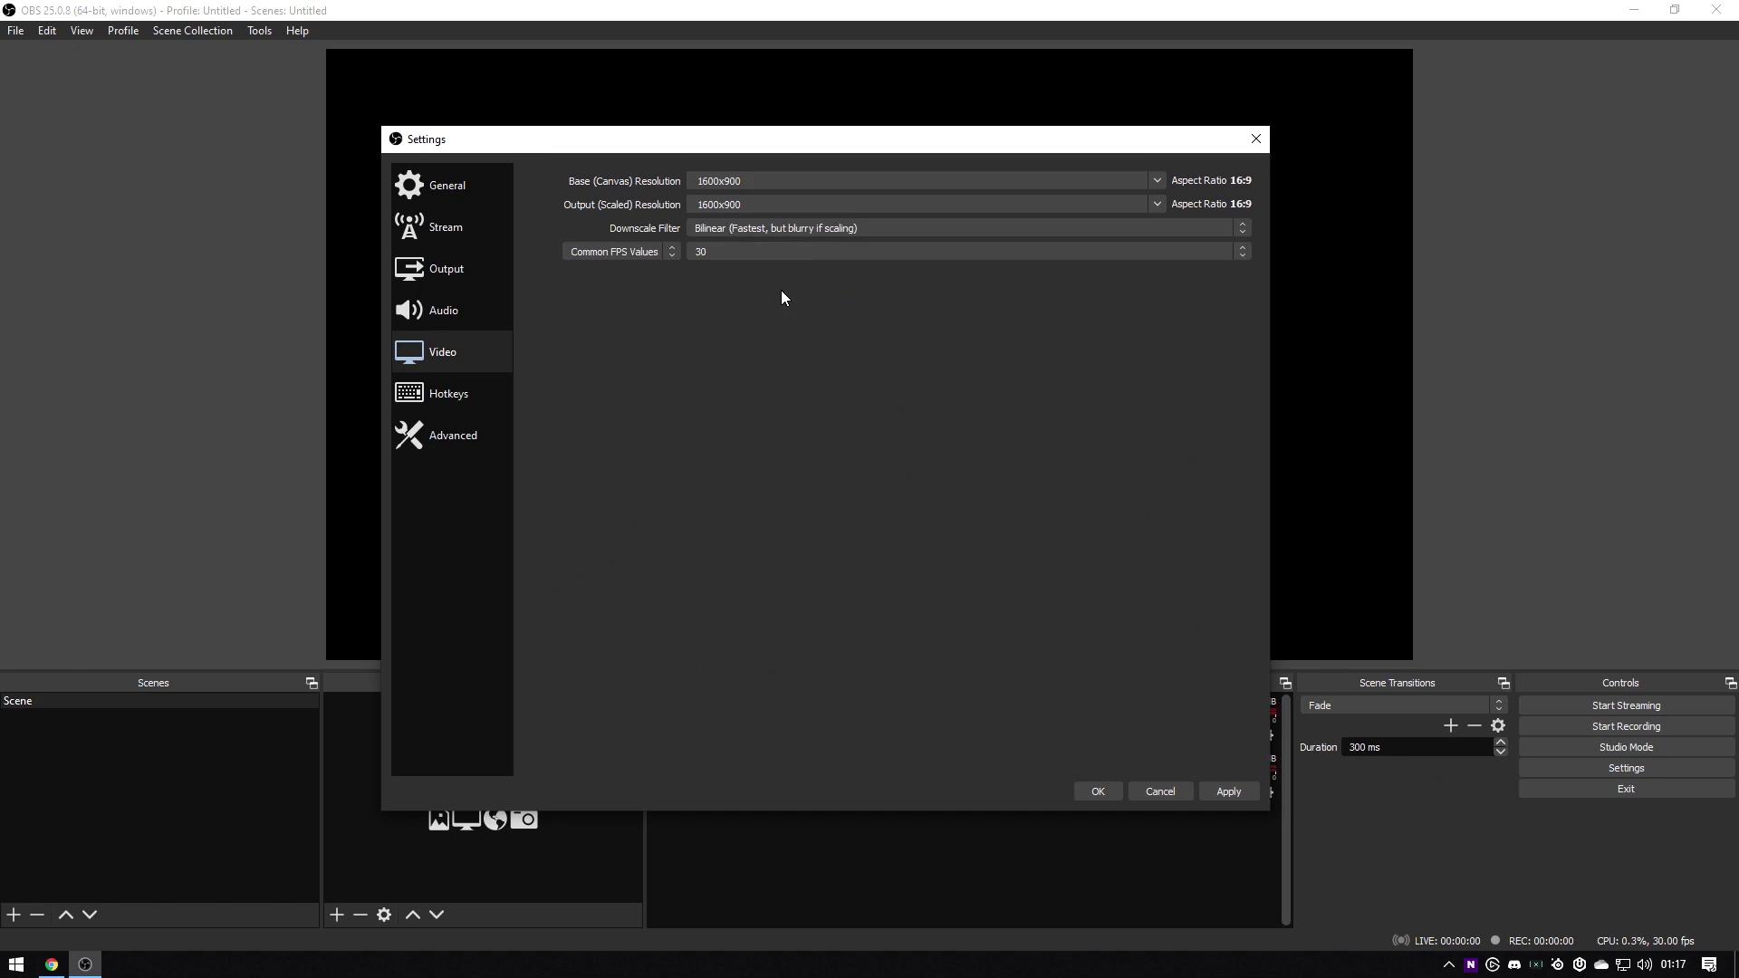
# Change the Common FPS Values setting from 30 to 60
pyautogui.click(737, 253)
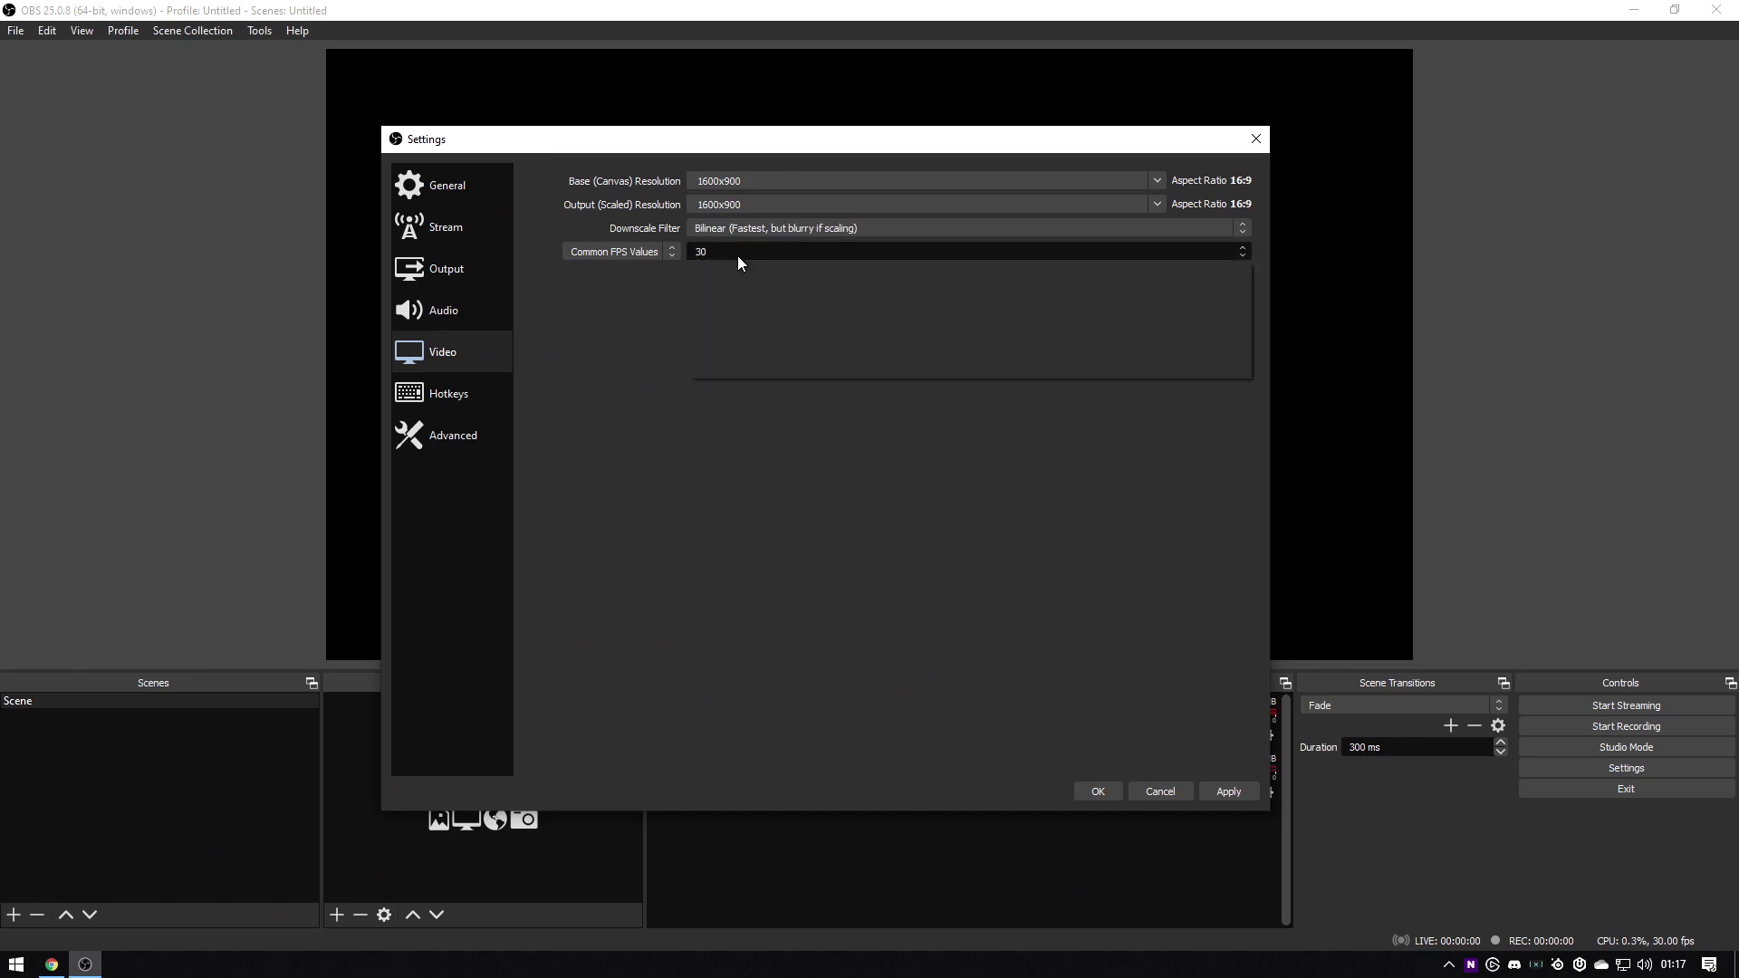
pyautogui.click(726, 369)
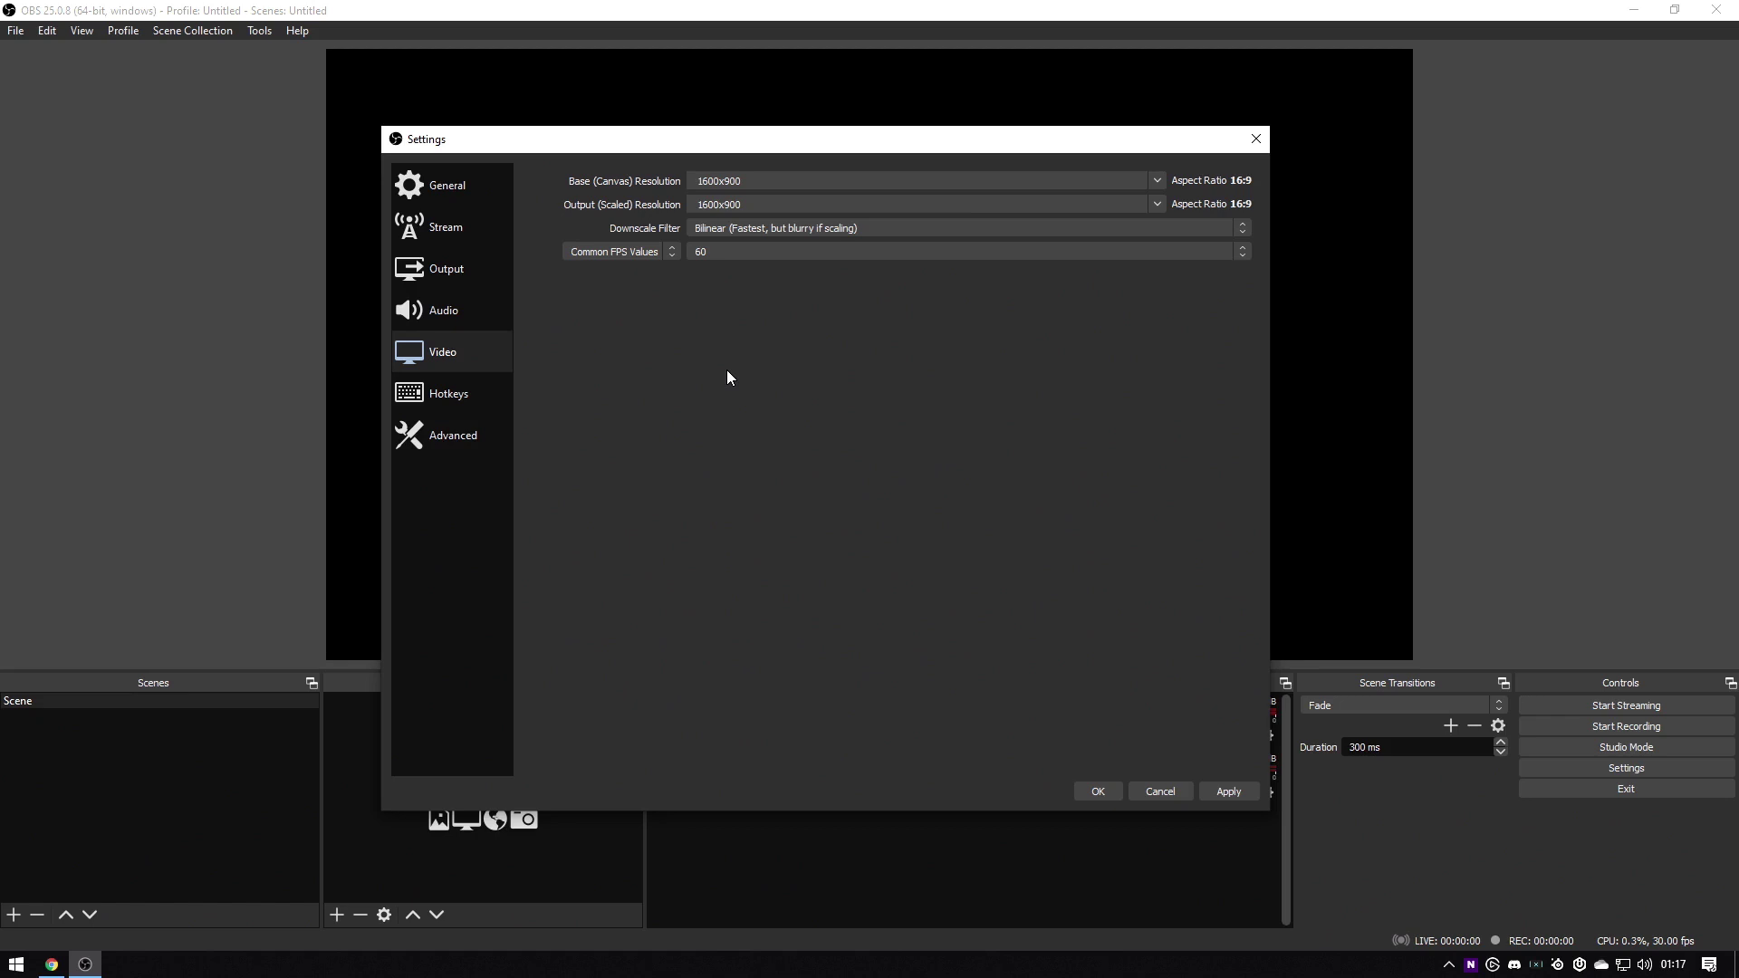
pyautogui.click(746, 252)
pyautogui.click(724, 372)
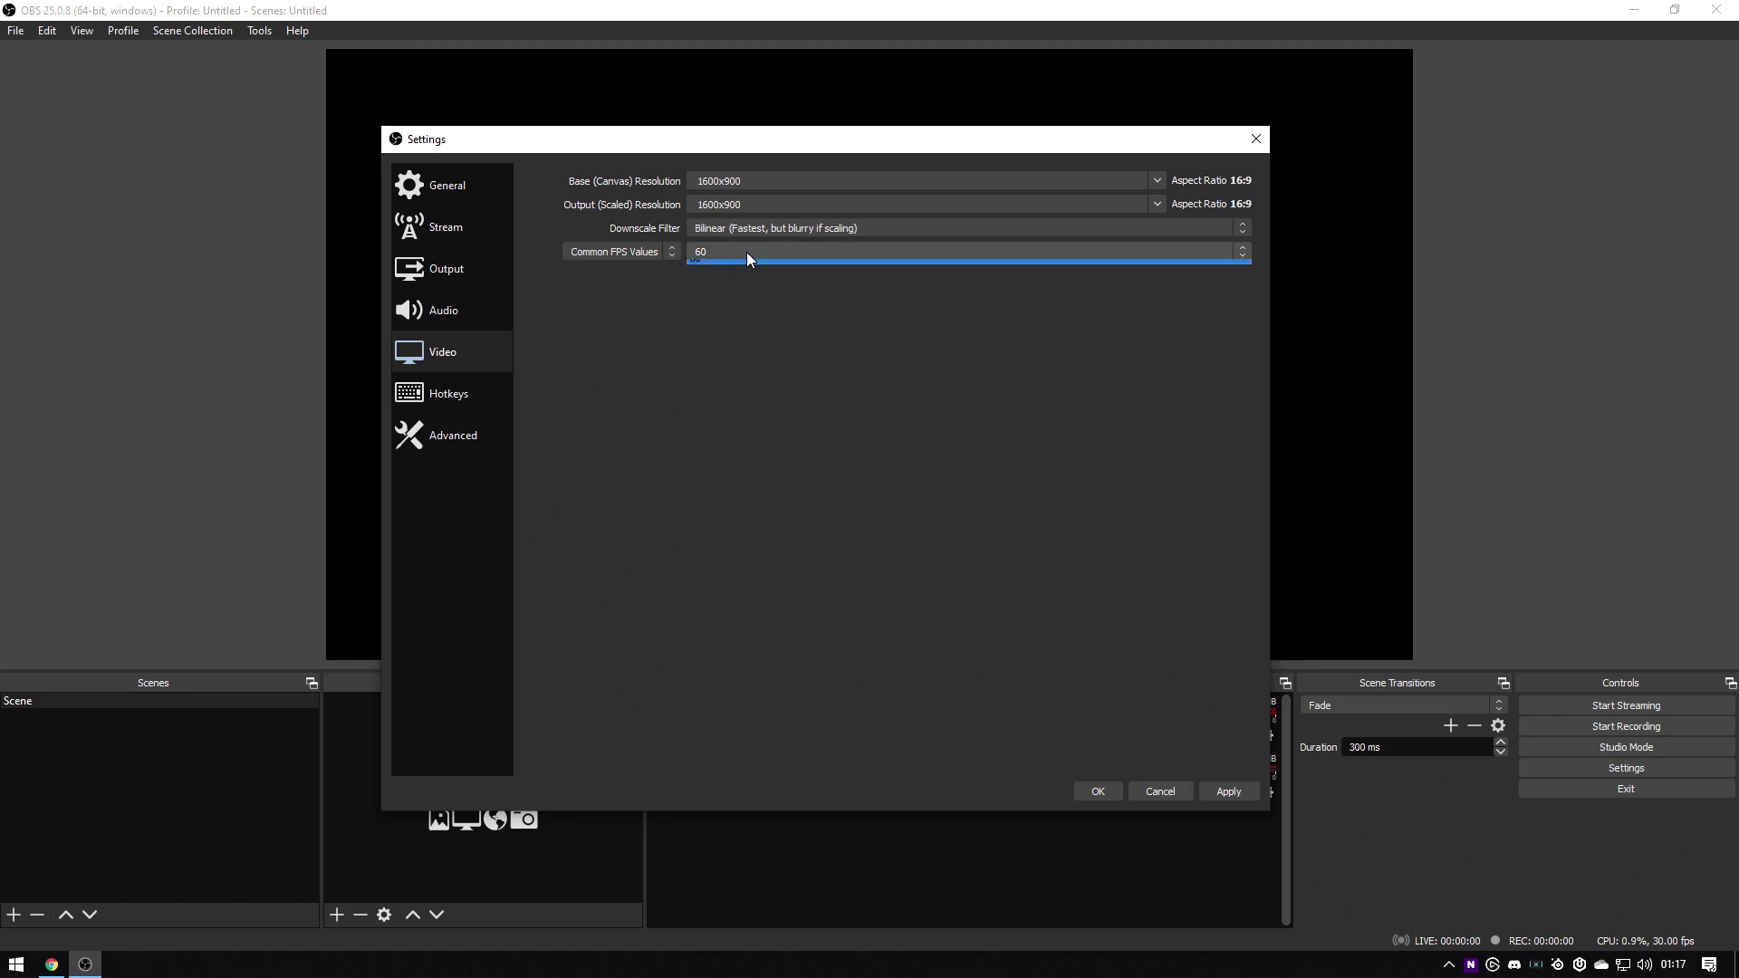
pyautogui.click(746, 252)
pyautogui.click(721, 373)
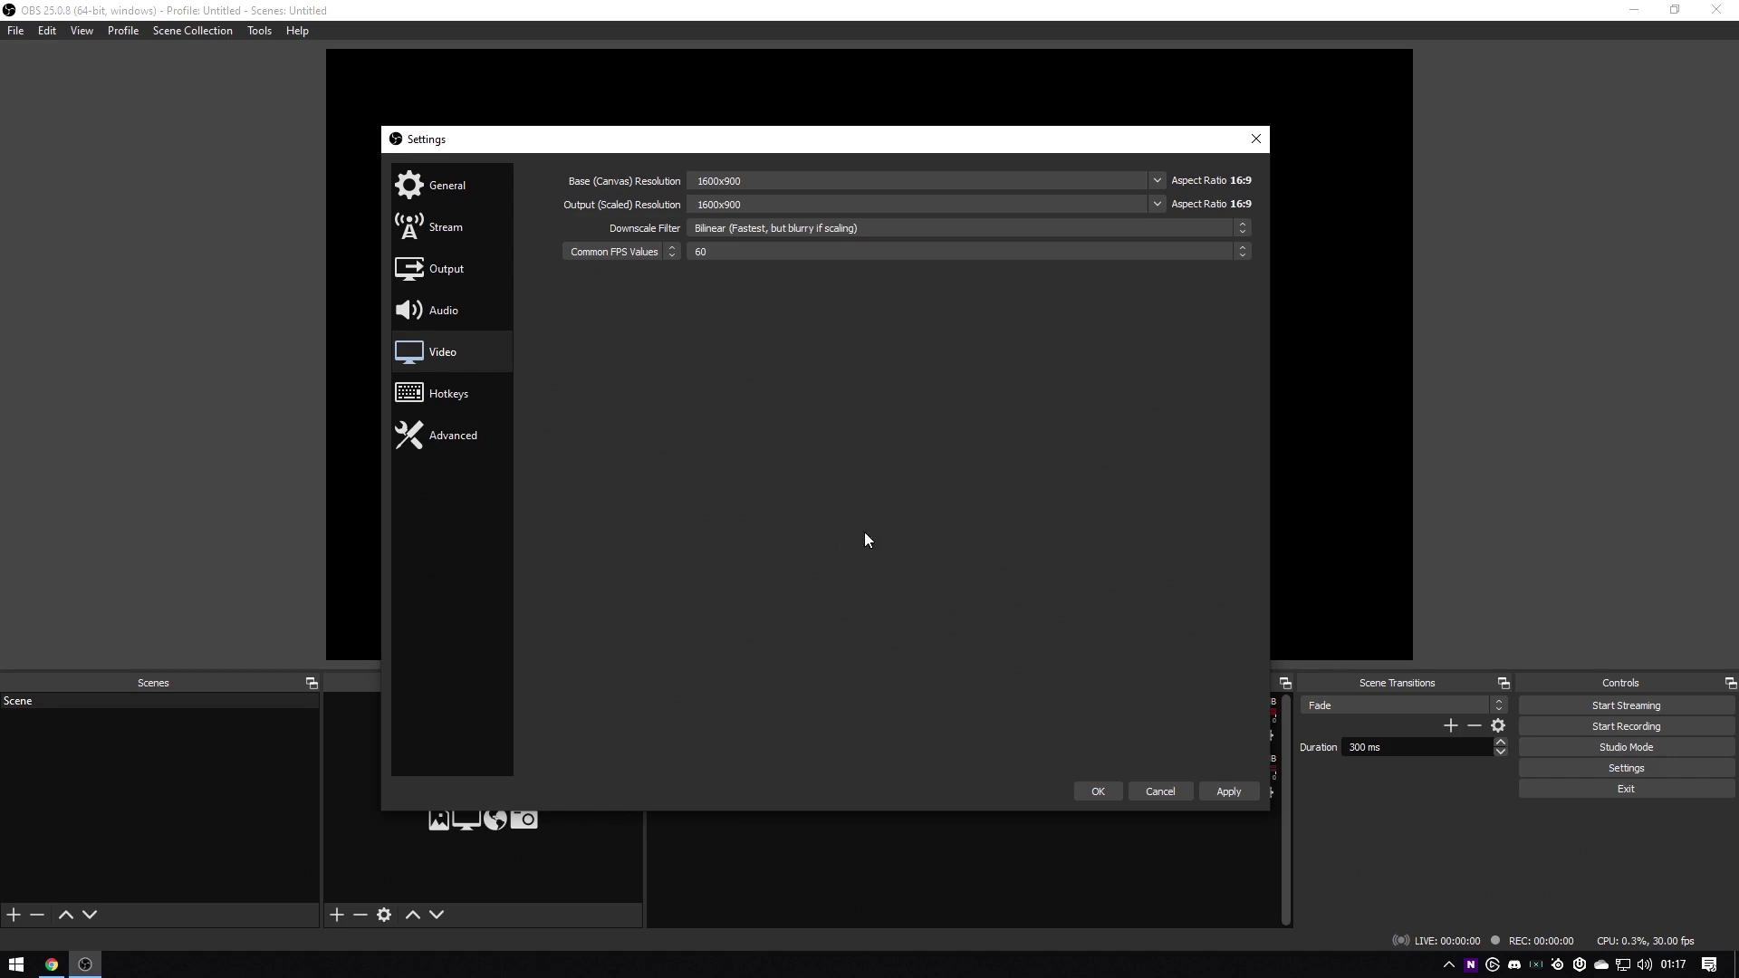
# Confirm the Settings dialog with Enter so the 60 fps video changes take effect
pyautogui.press('Return')
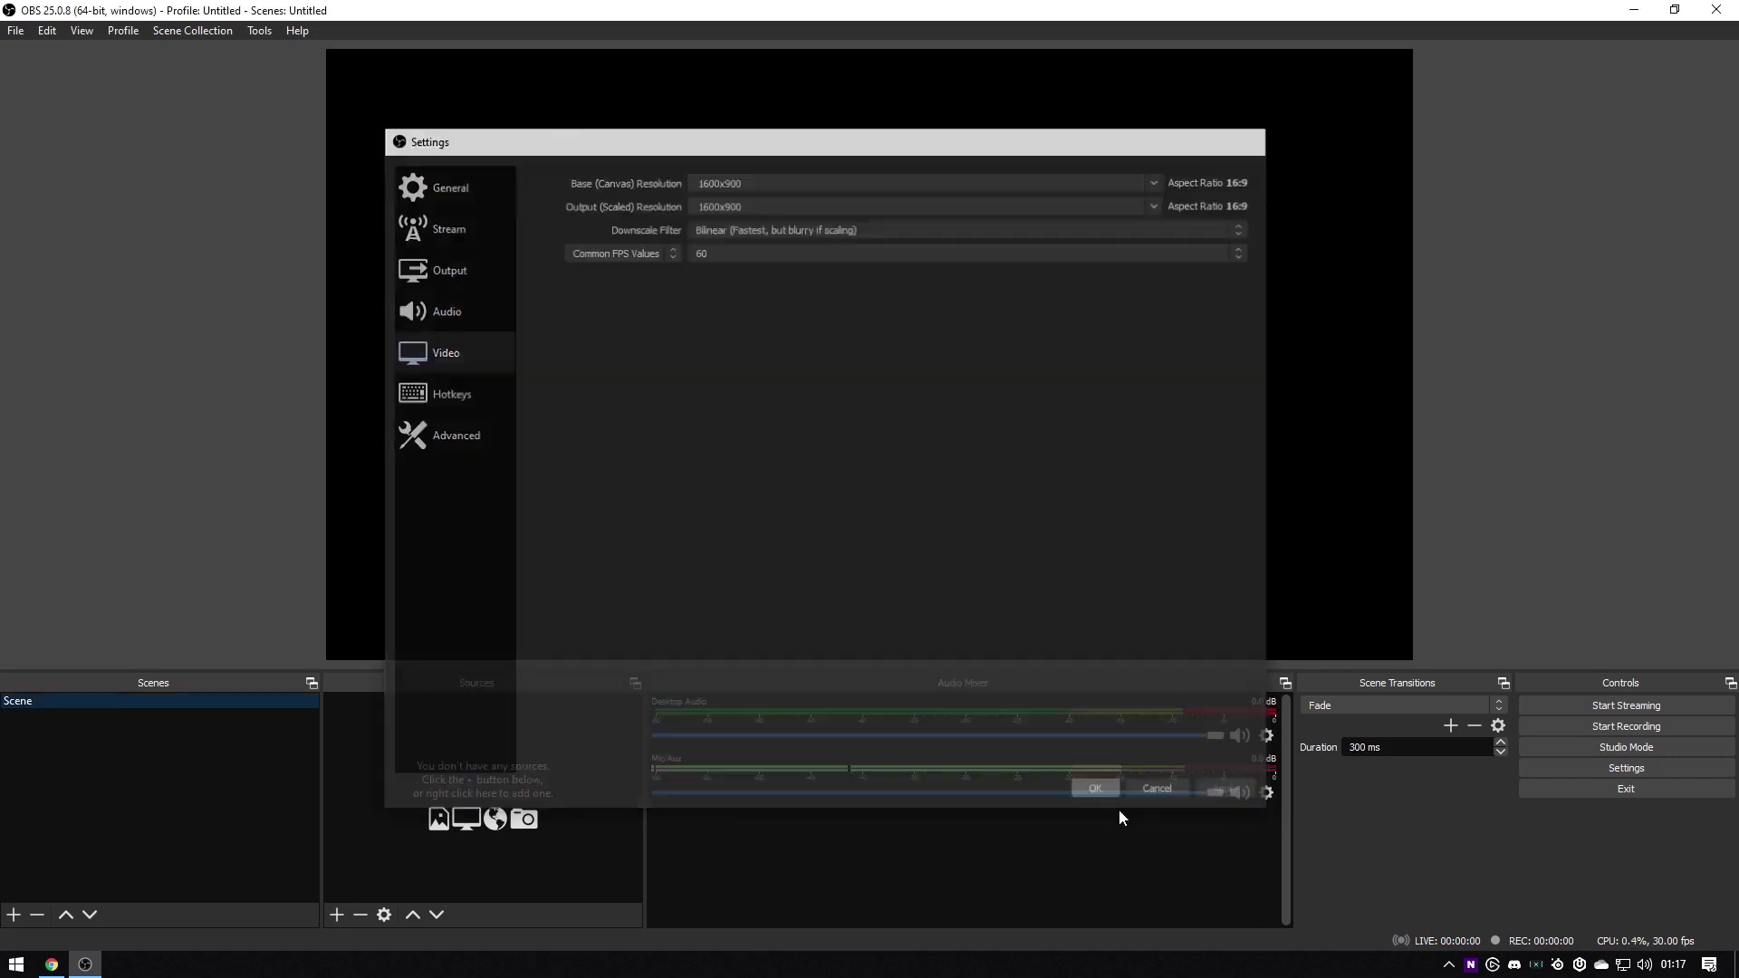